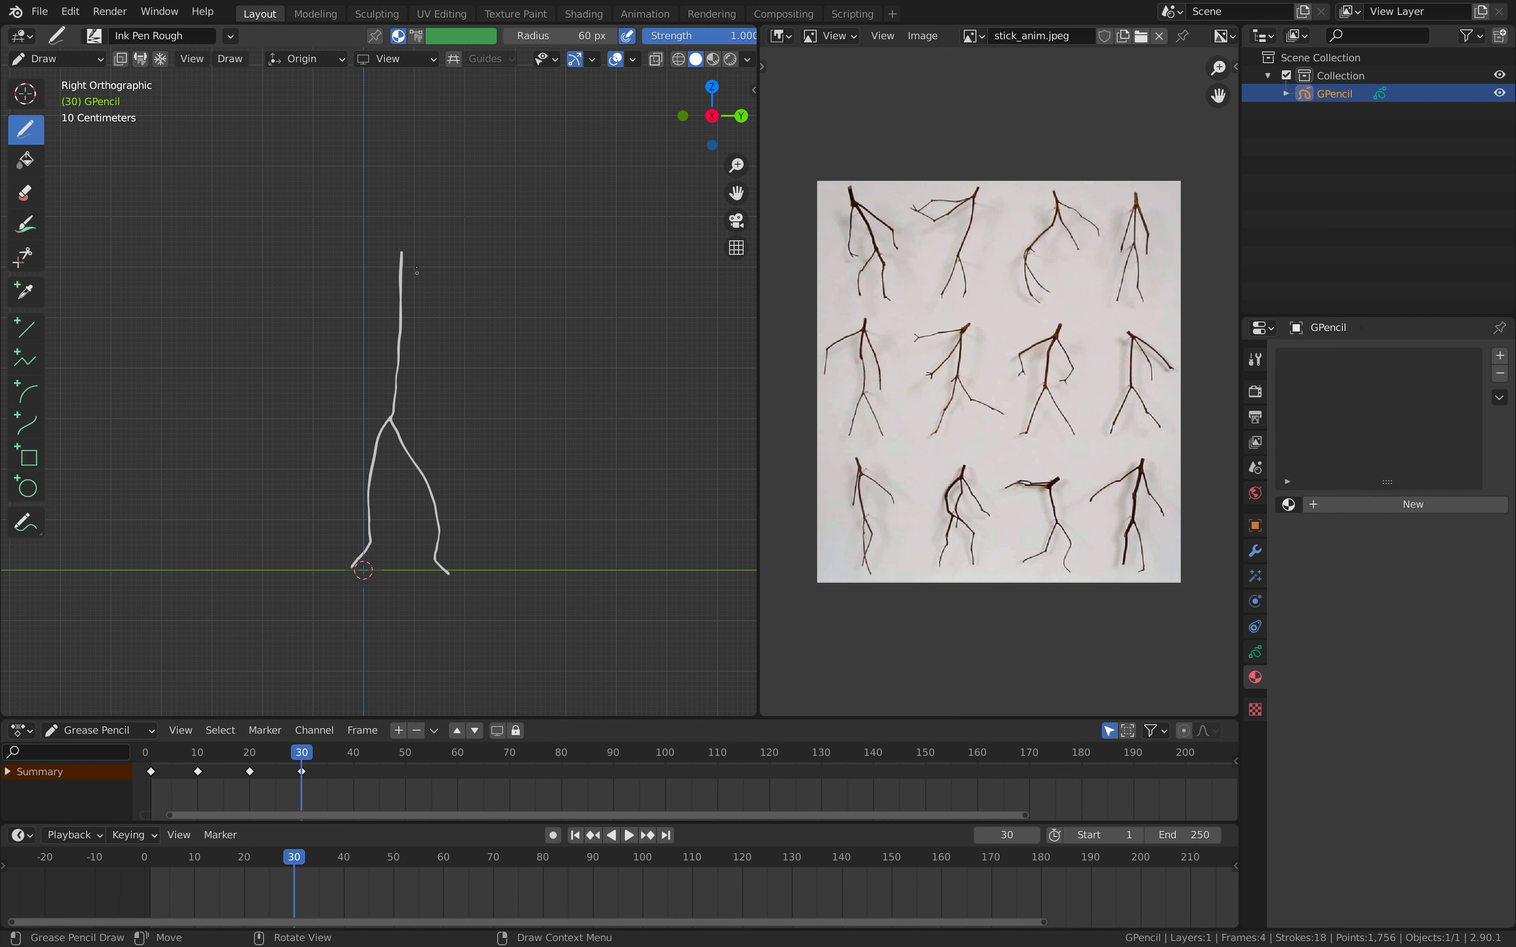
# Draw the two downward-spreading arms of the stick figure on frame 30 and compare the pose with the preceding frames
pyautogui.moveTo(411, 280)
pyautogui.mouseDown()
pyautogui.moveTo(453, 352)
pyautogui.moveTo(456, 417)
pyautogui.mouseUp()
pyautogui.moveTo(401, 266); pyautogui.dragTo(357, 410)
pyautogui.moveTo(301, 755)
pyautogui.mouseDown()
pyautogui.moveTo(171, 760)
pyautogui.moveTo(290, 753)
pyautogui.mouseUp()
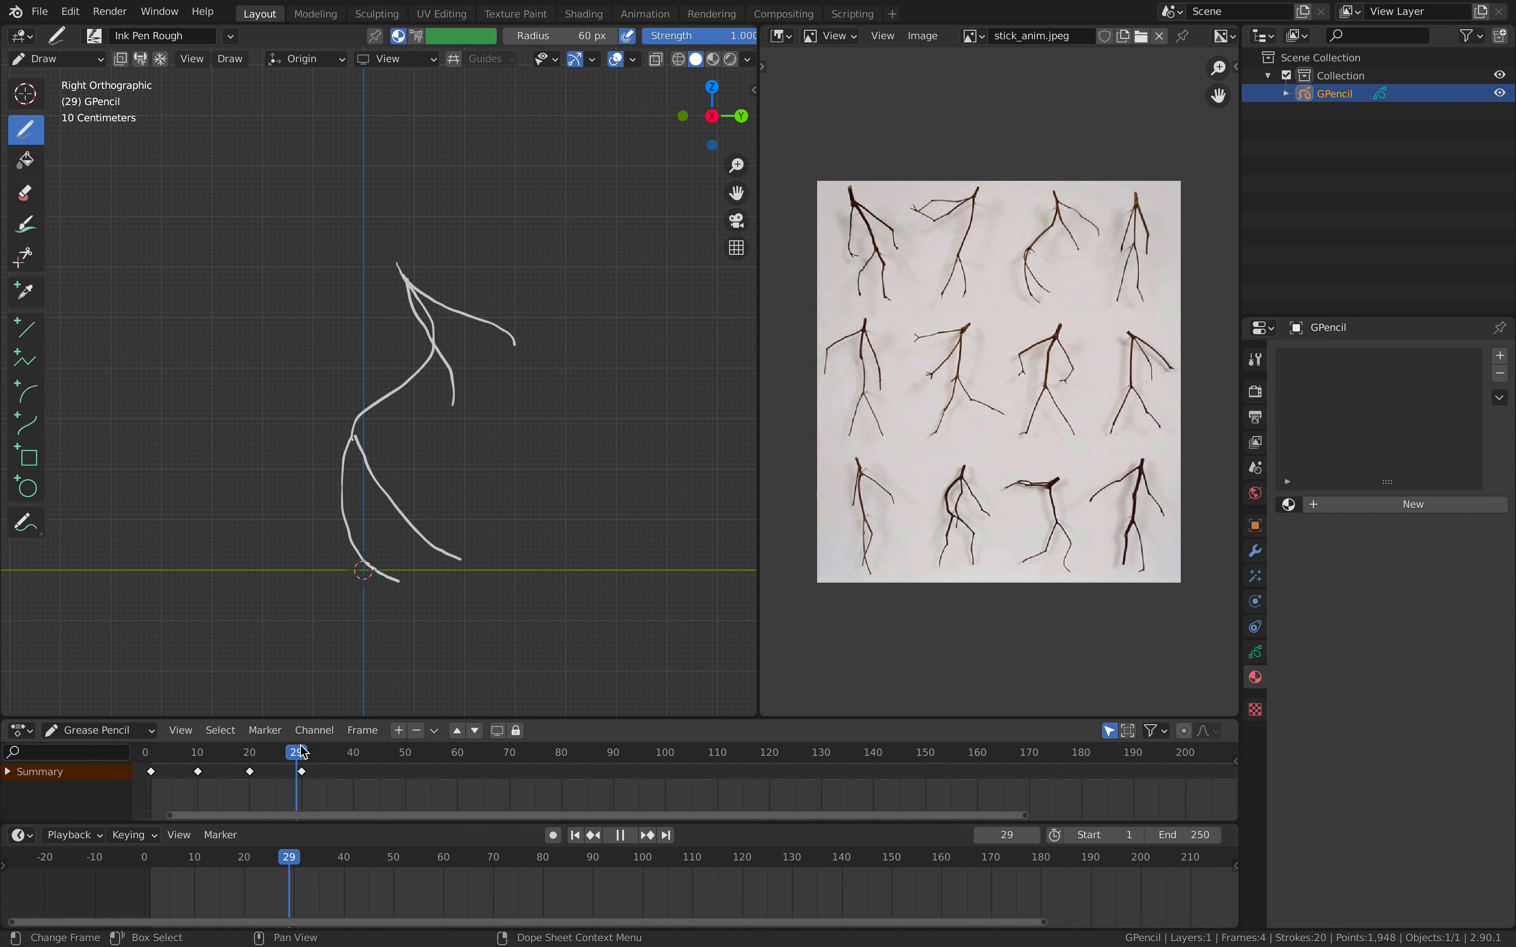
pyautogui.press('space')
# On frame 40, draw a stick-figure pose with a curved torso, two legs and both arms hanging down on either side
pyautogui.click(354, 753)
pyautogui.moveTo(397, 246)
pyautogui.mouseDown()
pyautogui.moveTo(401, 417)
pyautogui.moveTo(362, 510)
pyautogui.moveTo(363, 572)
pyautogui.mouseUp()
pyautogui.moveTo(404, 425); pyautogui.dragTo(451, 569)
pyautogui.moveTo(402, 256); pyautogui.dragTo(440, 389)
pyautogui.moveTo(390, 261)
pyautogui.mouseDown()
pyautogui.moveTo(321, 316)
pyautogui.moveTo(307, 361)
pyautogui.mouseUp()
# On frame 50, draw a pose with one leg kicked out to the right and both arms reaching left
pyautogui.click(406, 752)
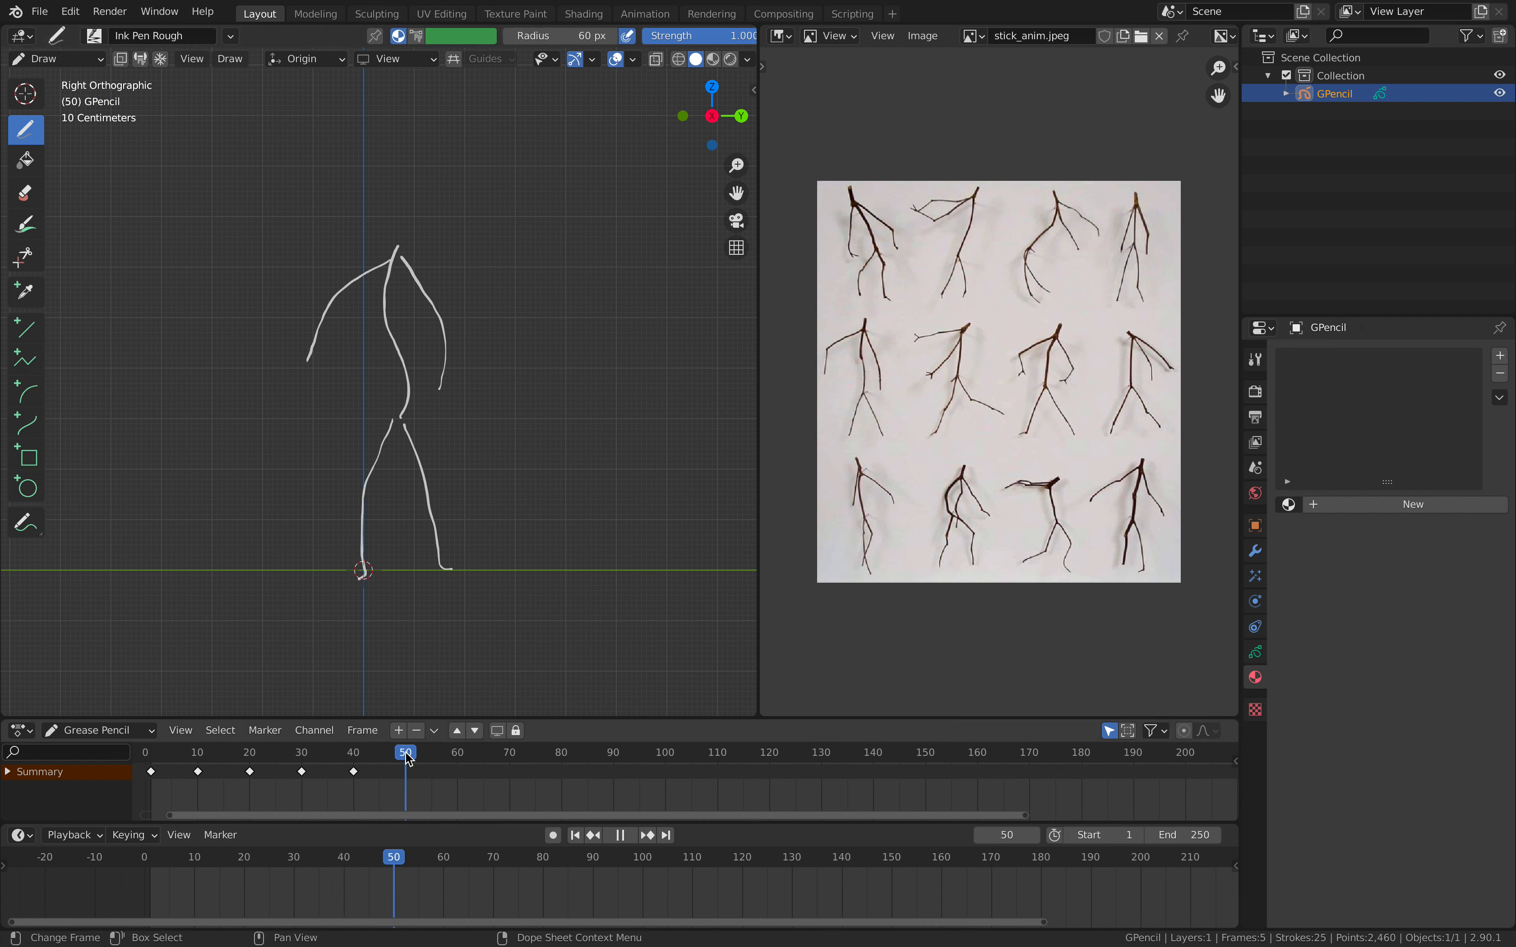
pyautogui.moveTo(406, 239); pyautogui.dragTo(376, 406)
pyautogui.moveTo(374, 409); pyautogui.dragTo(326, 580)
pyautogui.moveTo(378, 411)
pyautogui.mouseDown()
pyautogui.moveTo(427, 470)
pyautogui.moveTo(508, 500)
pyautogui.mouseUp()
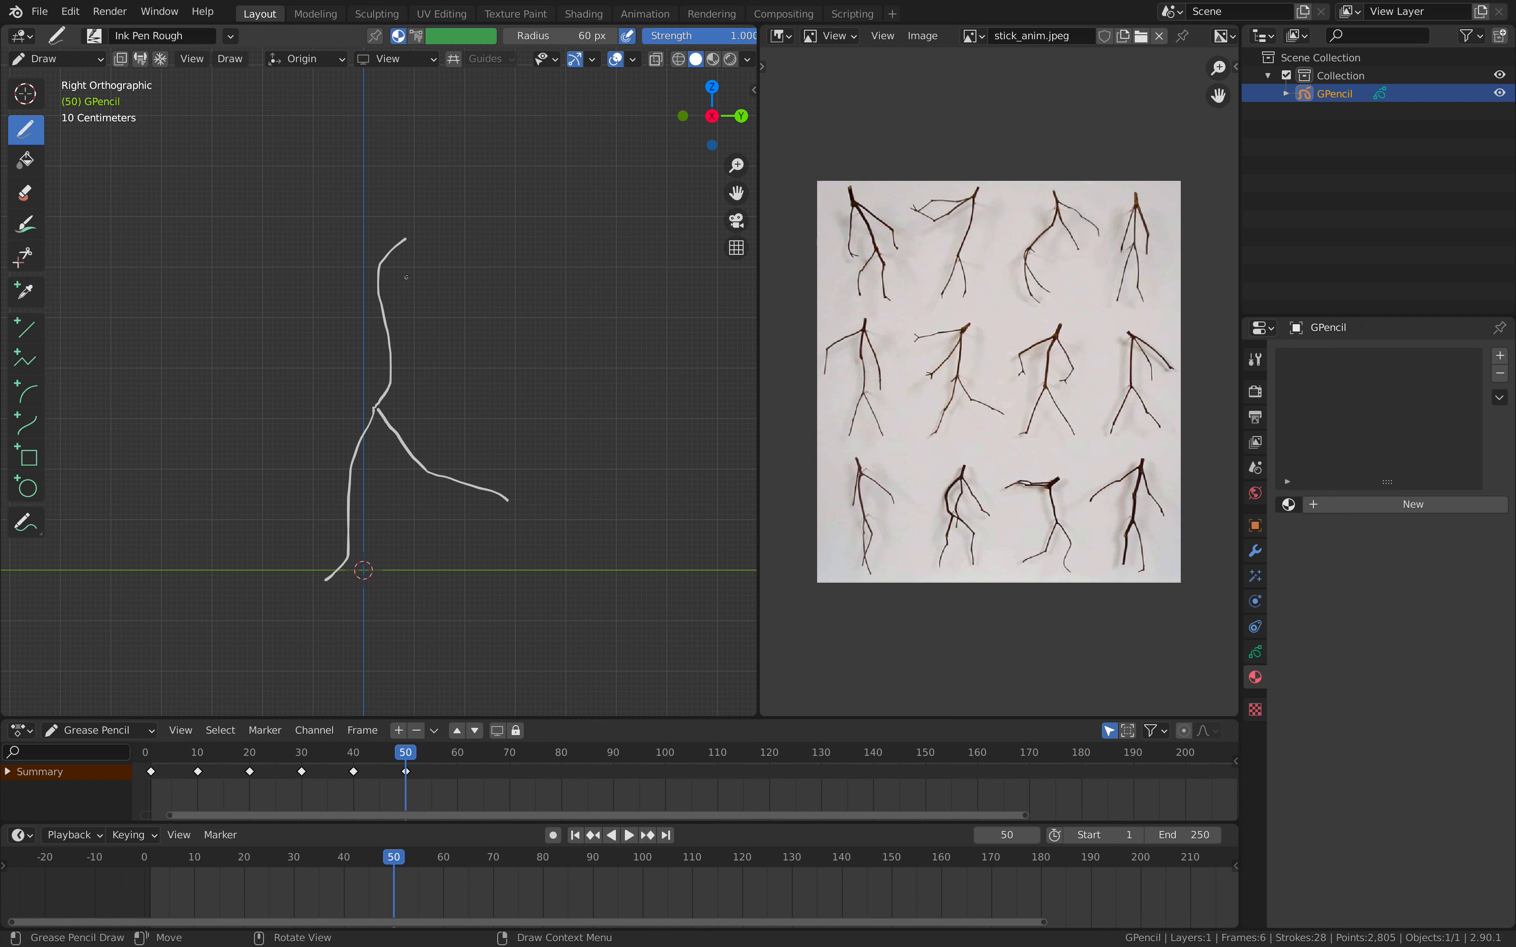
pyautogui.moveTo(390, 259); pyautogui.dragTo(275, 285)
pyautogui.moveTo(376, 288)
pyautogui.mouseDown()
pyautogui.moveTo(356, 352)
pyautogui.moveTo(313, 392)
pyautogui.mouseUp()
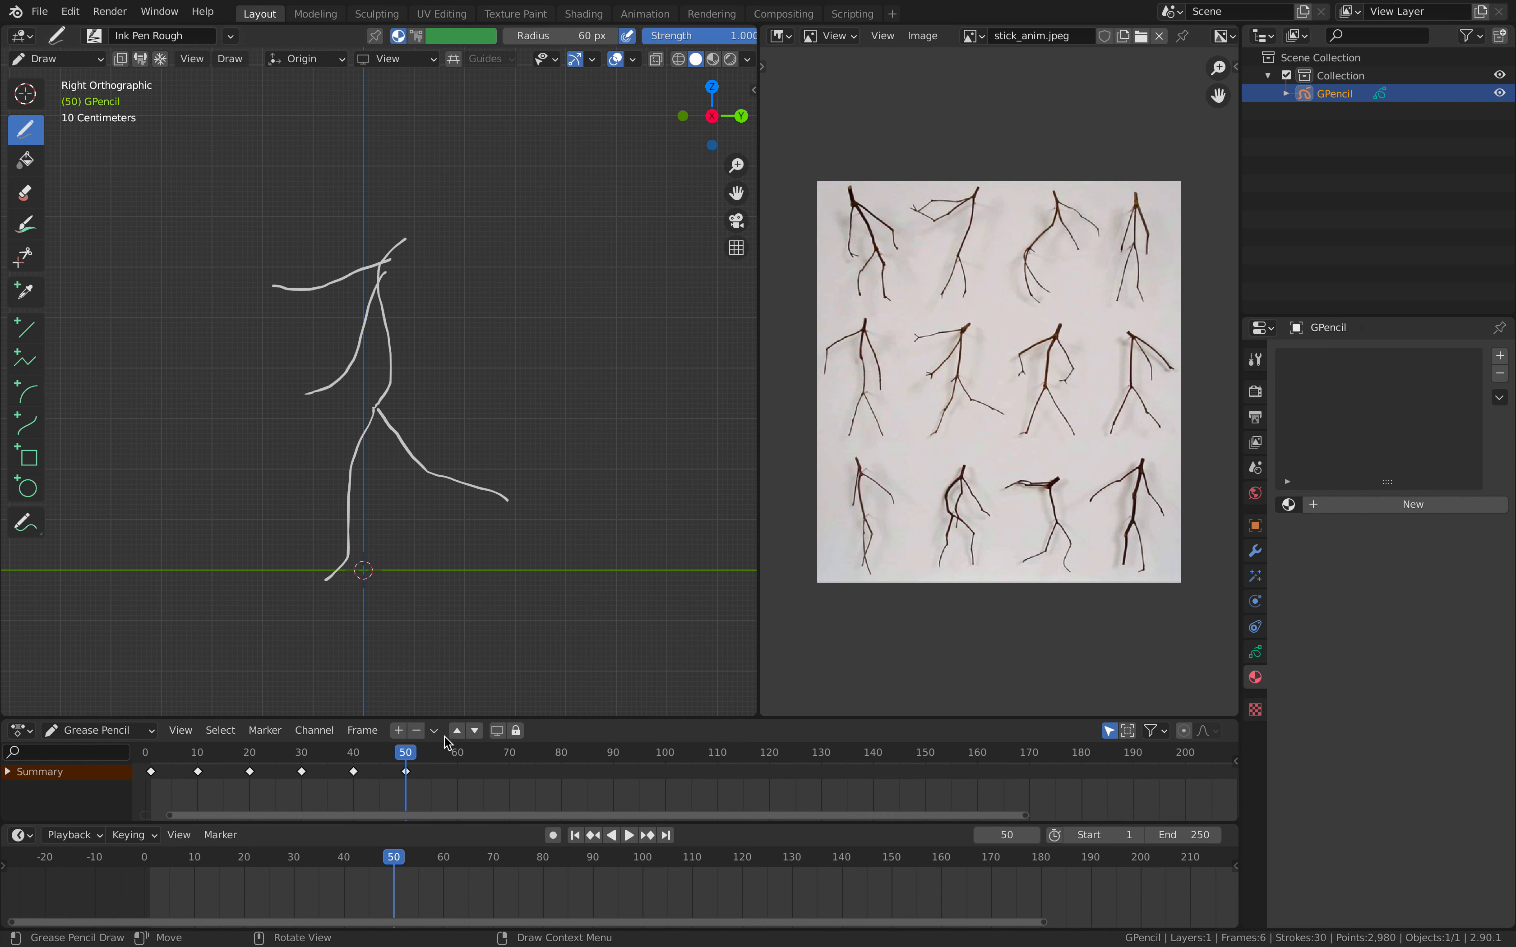
# On frame 60, draw a standing pose with legs apart and both arms bent at the elbows
pyautogui.click(459, 759)
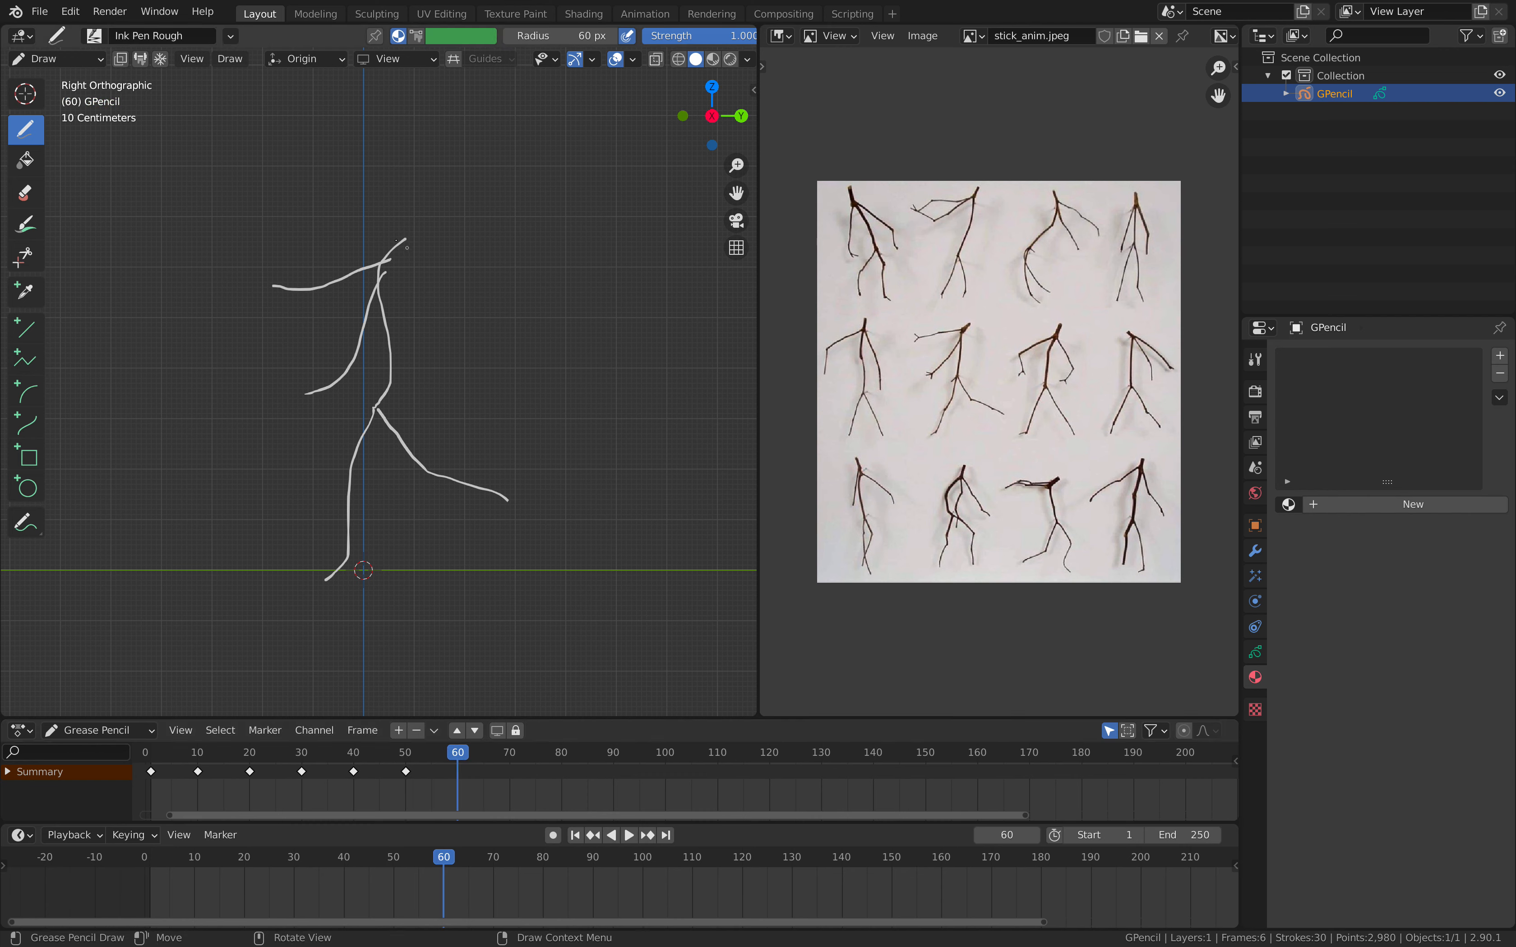
pyautogui.moveTo(397, 231); pyautogui.dragTo(384, 409)
pyautogui.moveTo(382, 411); pyautogui.dragTo(306, 563)
pyautogui.moveTo(392, 412); pyautogui.dragTo(476, 572)
pyautogui.moveTo(398, 245); pyautogui.dragTo(411, 356)
pyautogui.moveTo(398, 248); pyautogui.dragTo(297, 324)
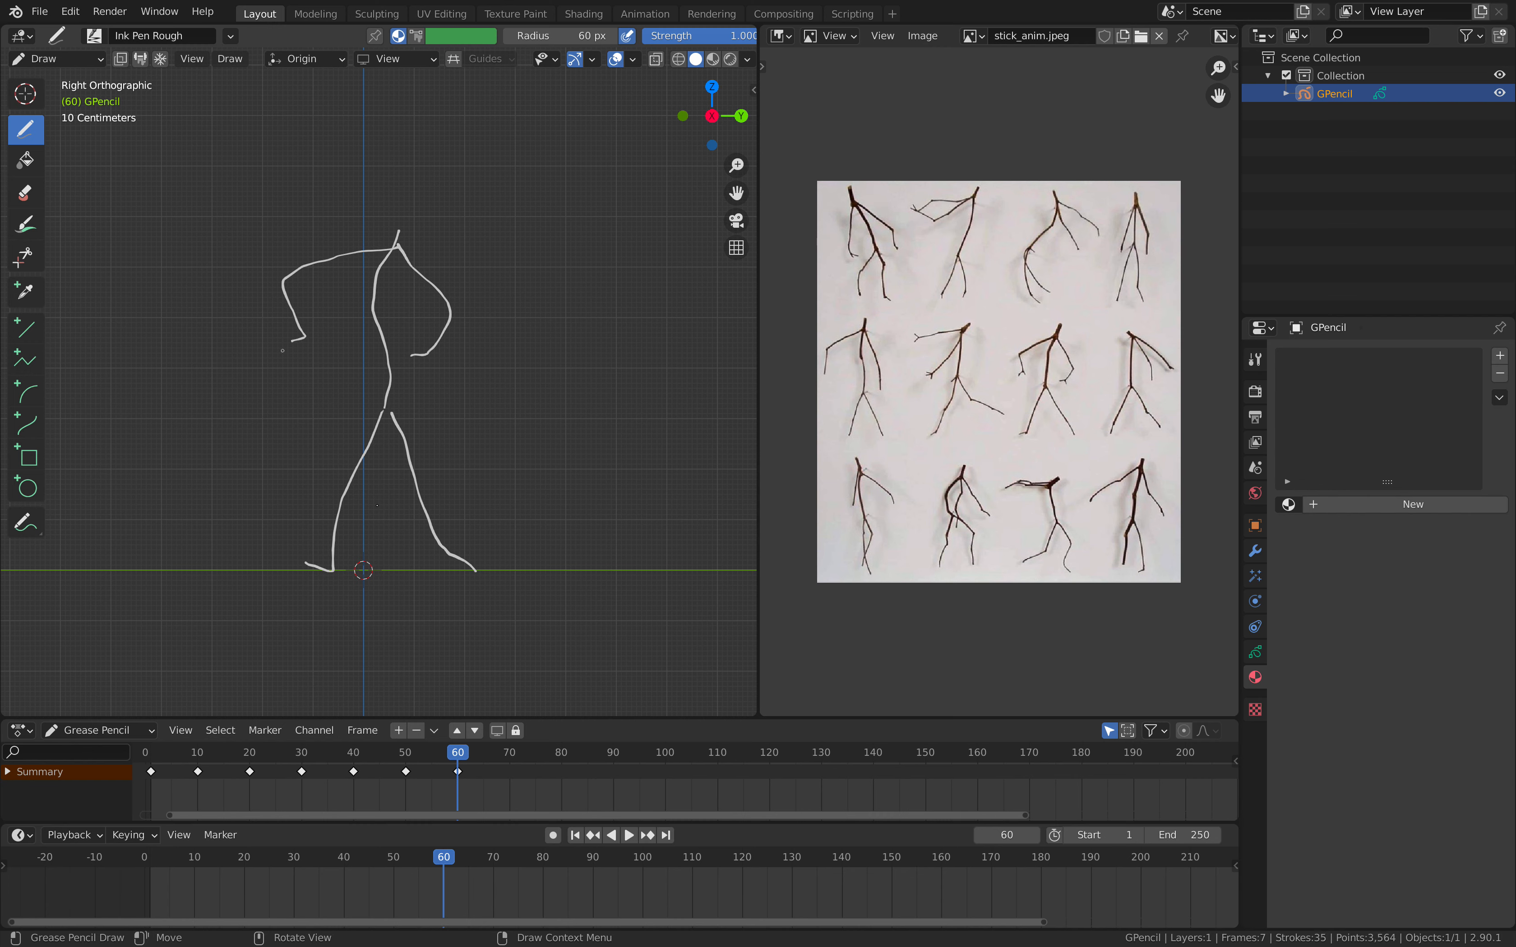
# On frame 70, draw a wide striding pose with both arms extending down to the right
pyautogui.click(514, 759)
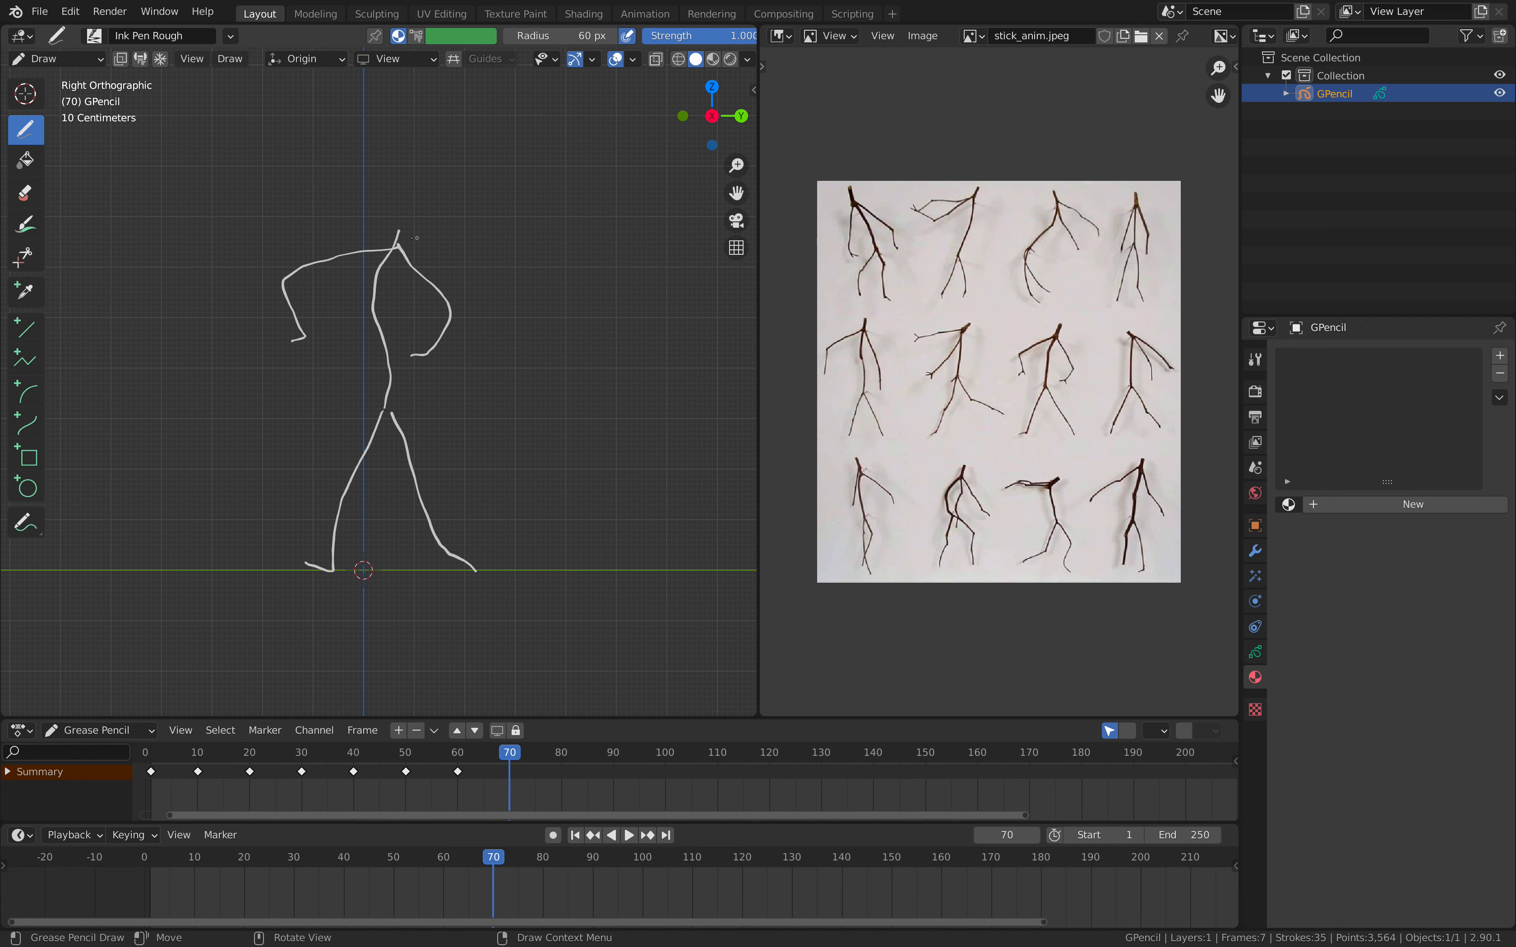
pyautogui.click(382, 220)
pyautogui.moveTo(383, 221); pyautogui.dragTo(386, 408)
pyautogui.moveTo(386, 409); pyautogui.dragTo(359, 579)
pyautogui.moveTo(389, 410); pyautogui.dragTo(508, 575)
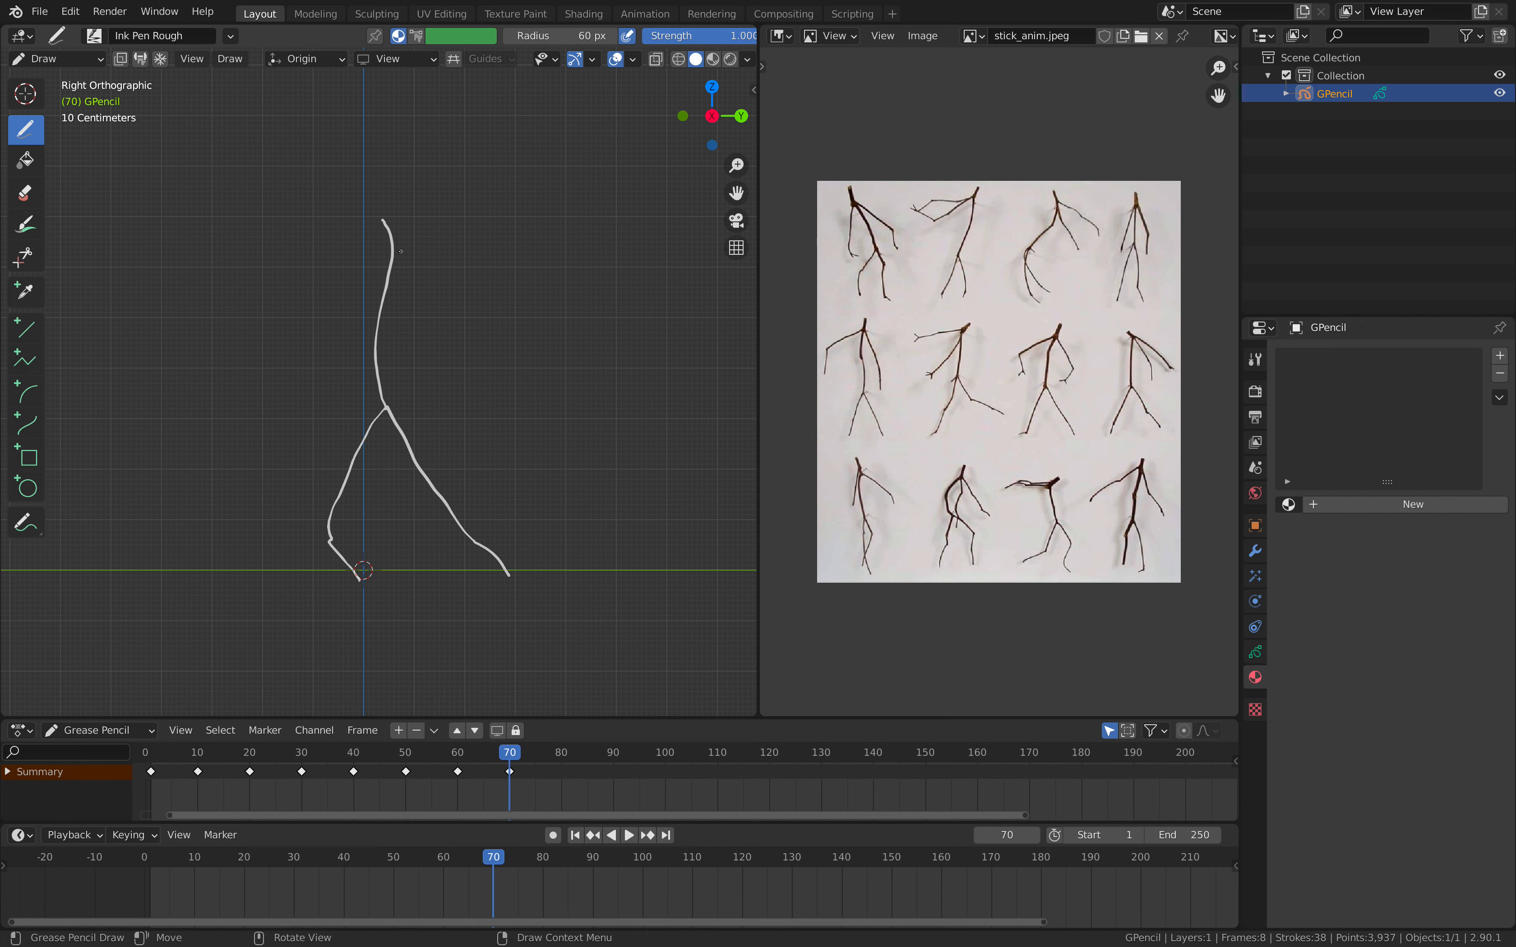
pyautogui.moveTo(393, 254)
pyautogui.mouseDown()
pyautogui.moveTo(464, 328)
pyautogui.moveTo(480, 398)
pyautogui.mouseUp()
pyautogui.moveTo(397, 253)
pyautogui.mouseDown()
pyautogui.moveTo(514, 306)
pyautogui.moveTo(555, 372)
pyautogui.mouseUp()
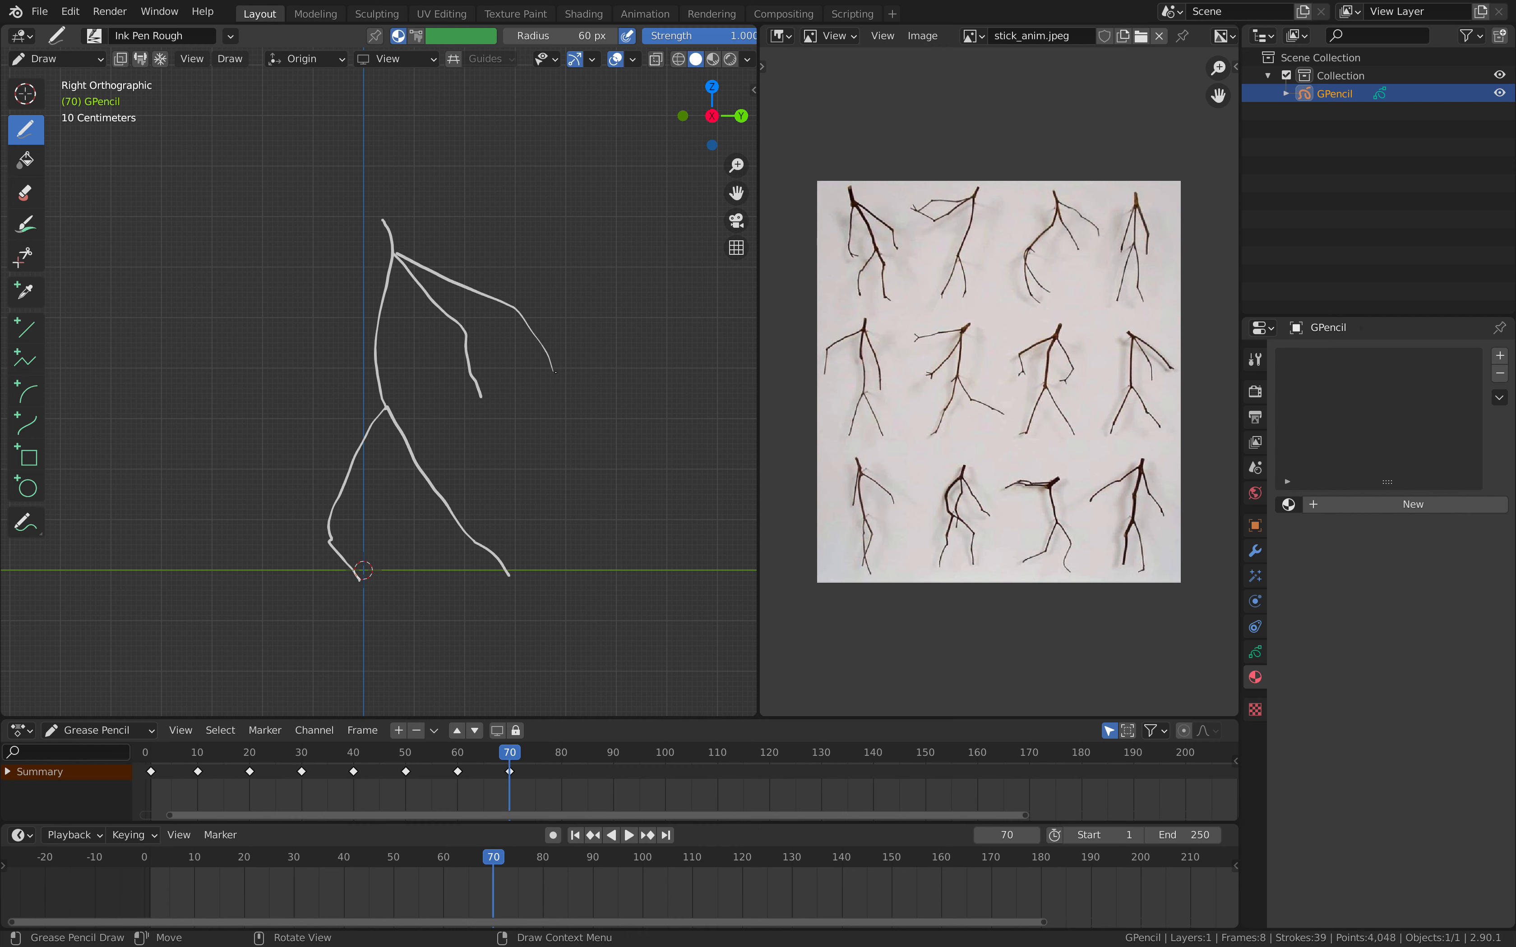
# On frame 80, draw a pose with one straight leg, one bent leg crossing it, and arms spread to both sides
pyautogui.click(561, 752)
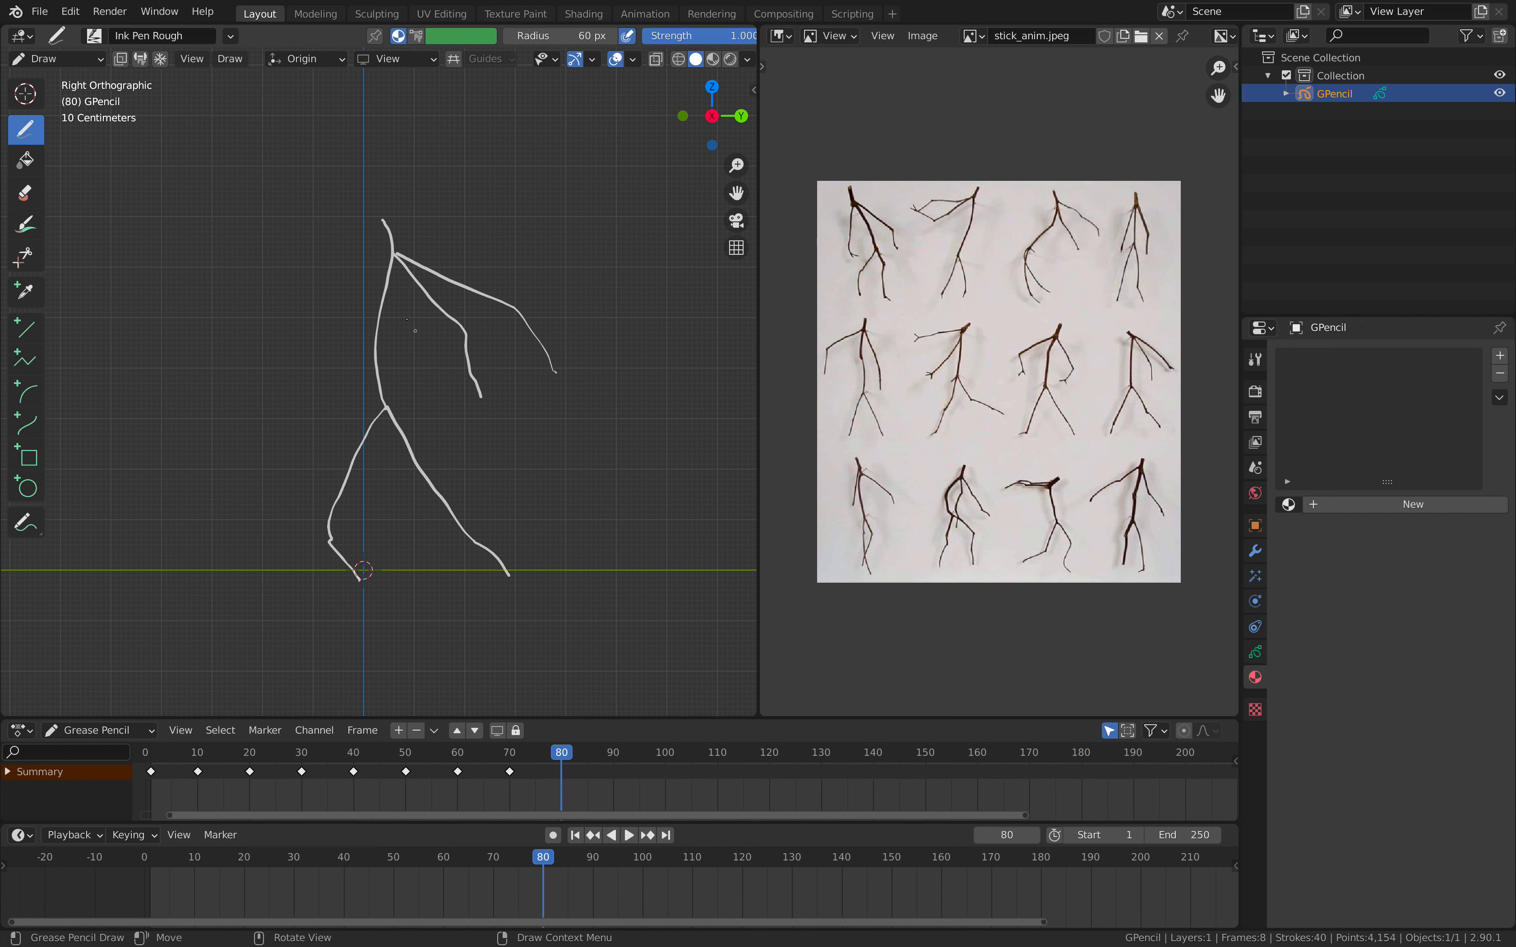
pyautogui.moveTo(384, 198)
pyautogui.mouseDown()
pyautogui.moveTo(405, 233)
pyautogui.moveTo(378, 363)
pyautogui.moveTo(384, 540)
pyautogui.mouseUp()
pyautogui.moveTo(387, 411); pyautogui.dragTo(432, 573)
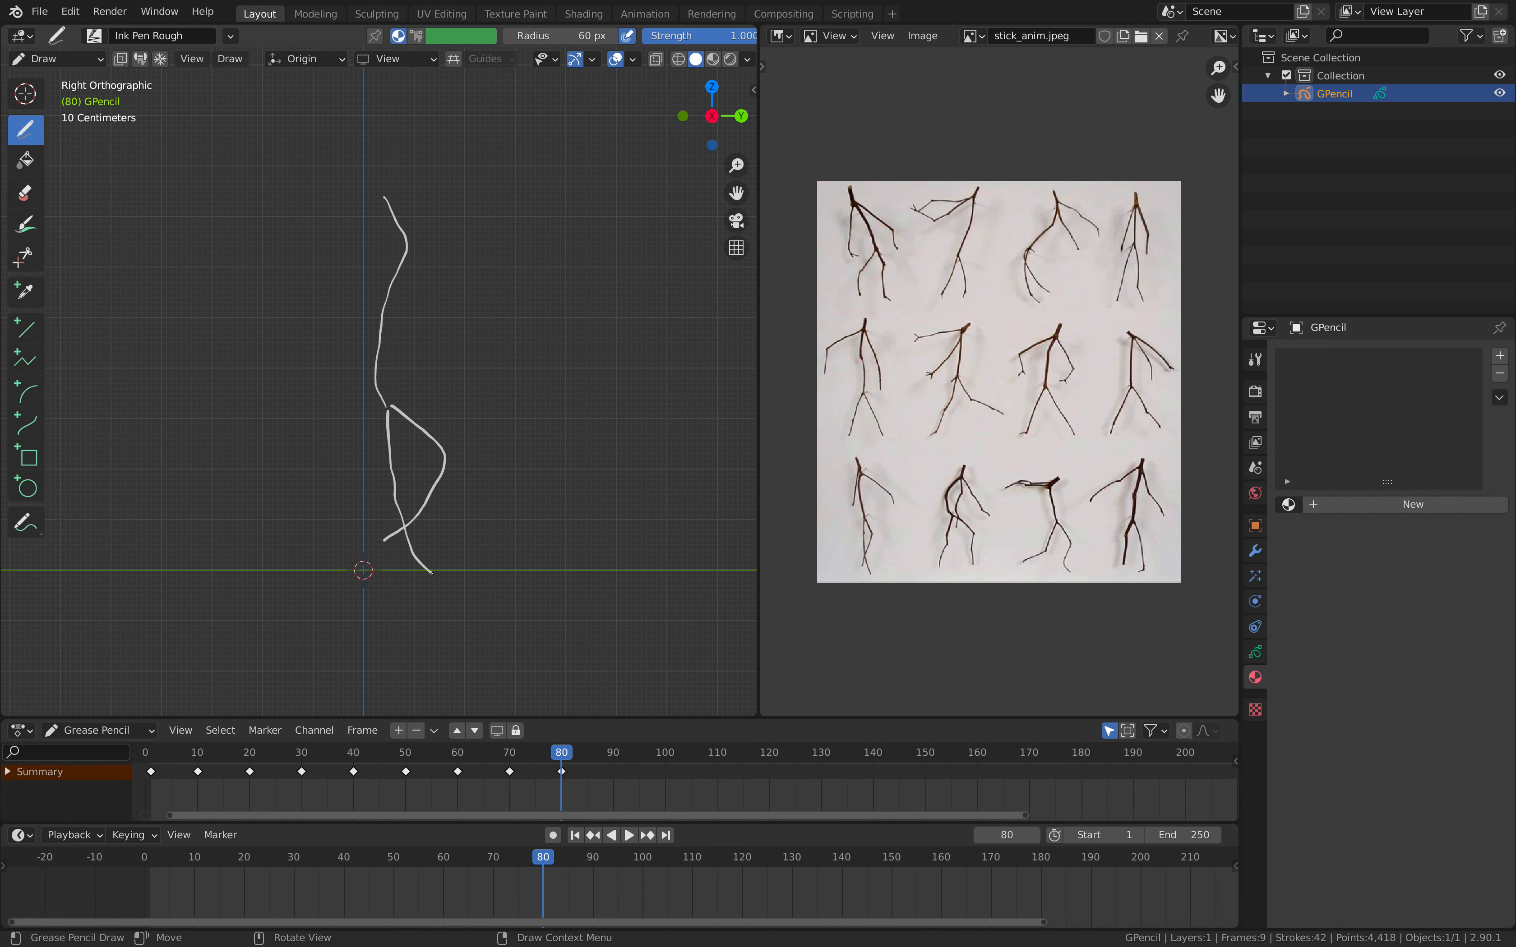
pyautogui.moveTo(405, 246)
pyautogui.mouseDown()
pyautogui.moveTo(343, 313)
pyautogui.moveTo(339, 387)
pyautogui.mouseUp()
pyautogui.moveTo(407, 250); pyautogui.dragTo(505, 352)
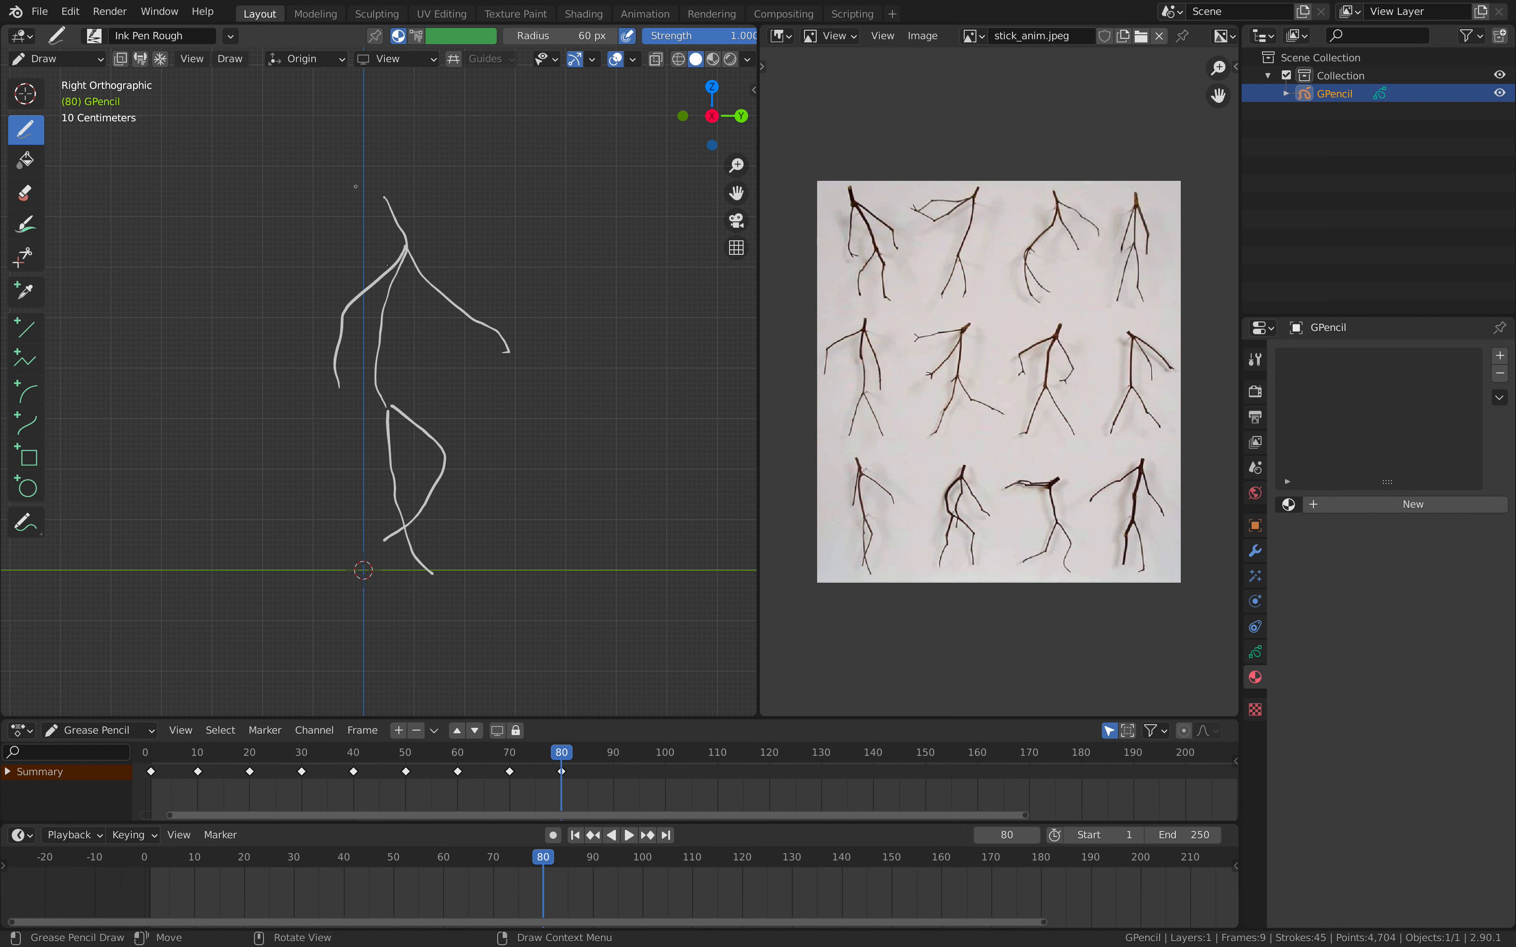
# On frame 90, draw a crouching pose with an arched back, two bent legs, one raised arm and one hanging arm
pyautogui.click(612, 752)
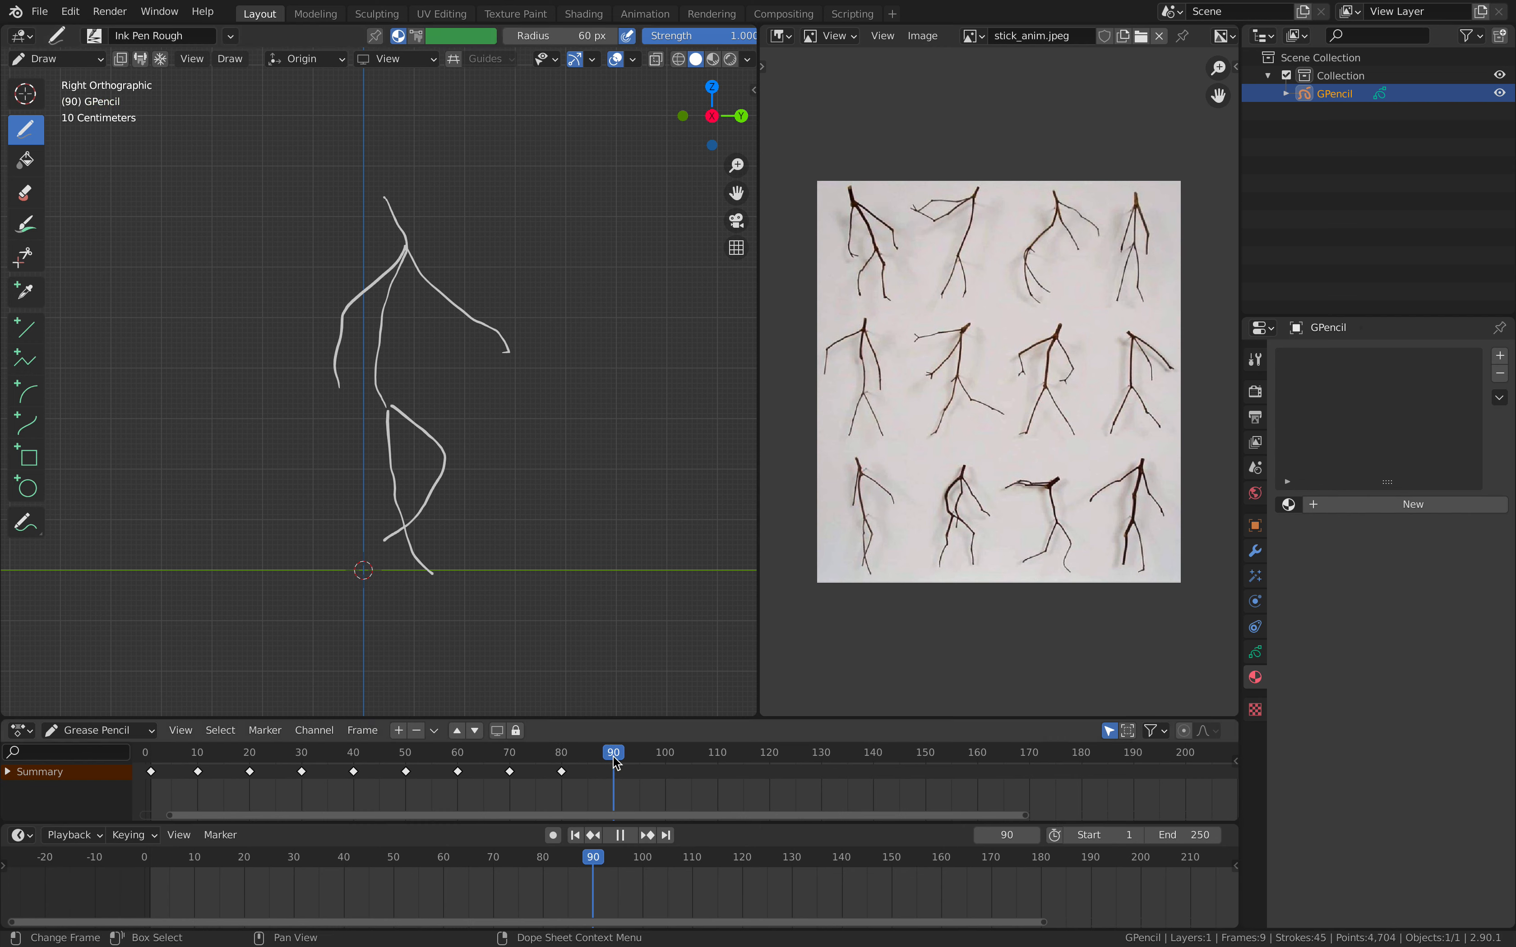
pyautogui.moveTo(419, 193)
pyautogui.mouseDown()
pyautogui.moveTo(408, 237)
pyautogui.moveTo(345, 275)
pyautogui.moveTo(325, 335)
pyautogui.moveTo(378, 430)
pyautogui.moveTo(465, 452)
pyautogui.moveTo(474, 476)
pyautogui.moveTo(442, 574)
pyautogui.mouseUp()
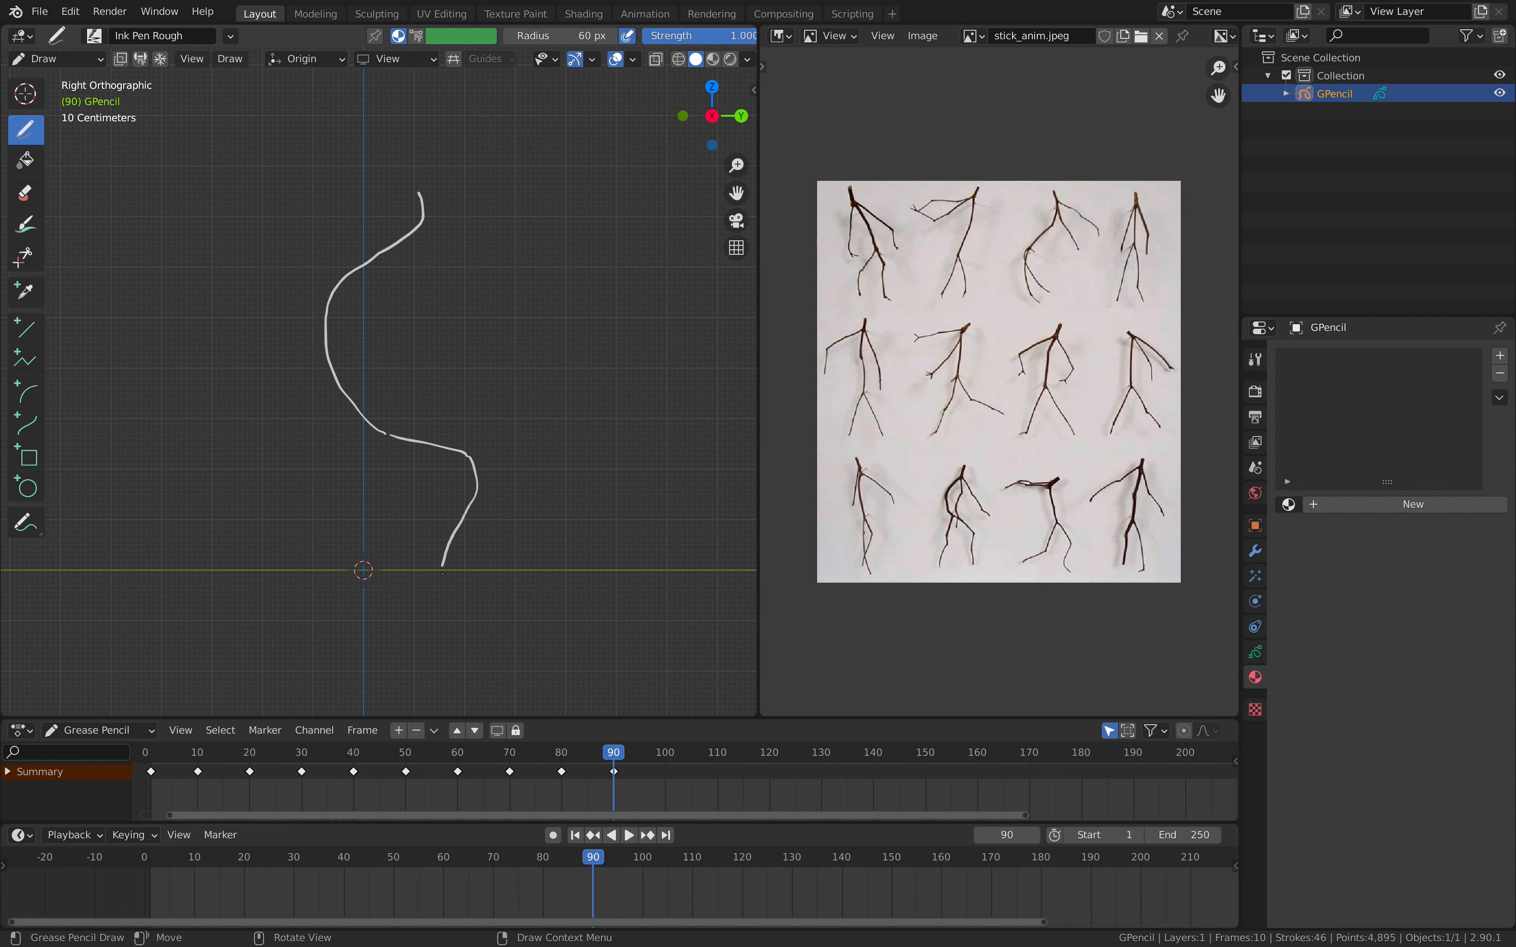
pyautogui.moveTo(383, 460)
pyautogui.mouseDown()
pyautogui.moveTo(380, 514)
pyautogui.moveTo(274, 567)
pyautogui.mouseUp()
pyautogui.moveTo(410, 233); pyautogui.dragTo(514, 313)
pyautogui.moveTo(412, 229); pyautogui.dragTo(389, 399)
# On frame 100, draw a lunging pose with one leg stretched far left and both arms reaching left
pyautogui.click(665, 752)
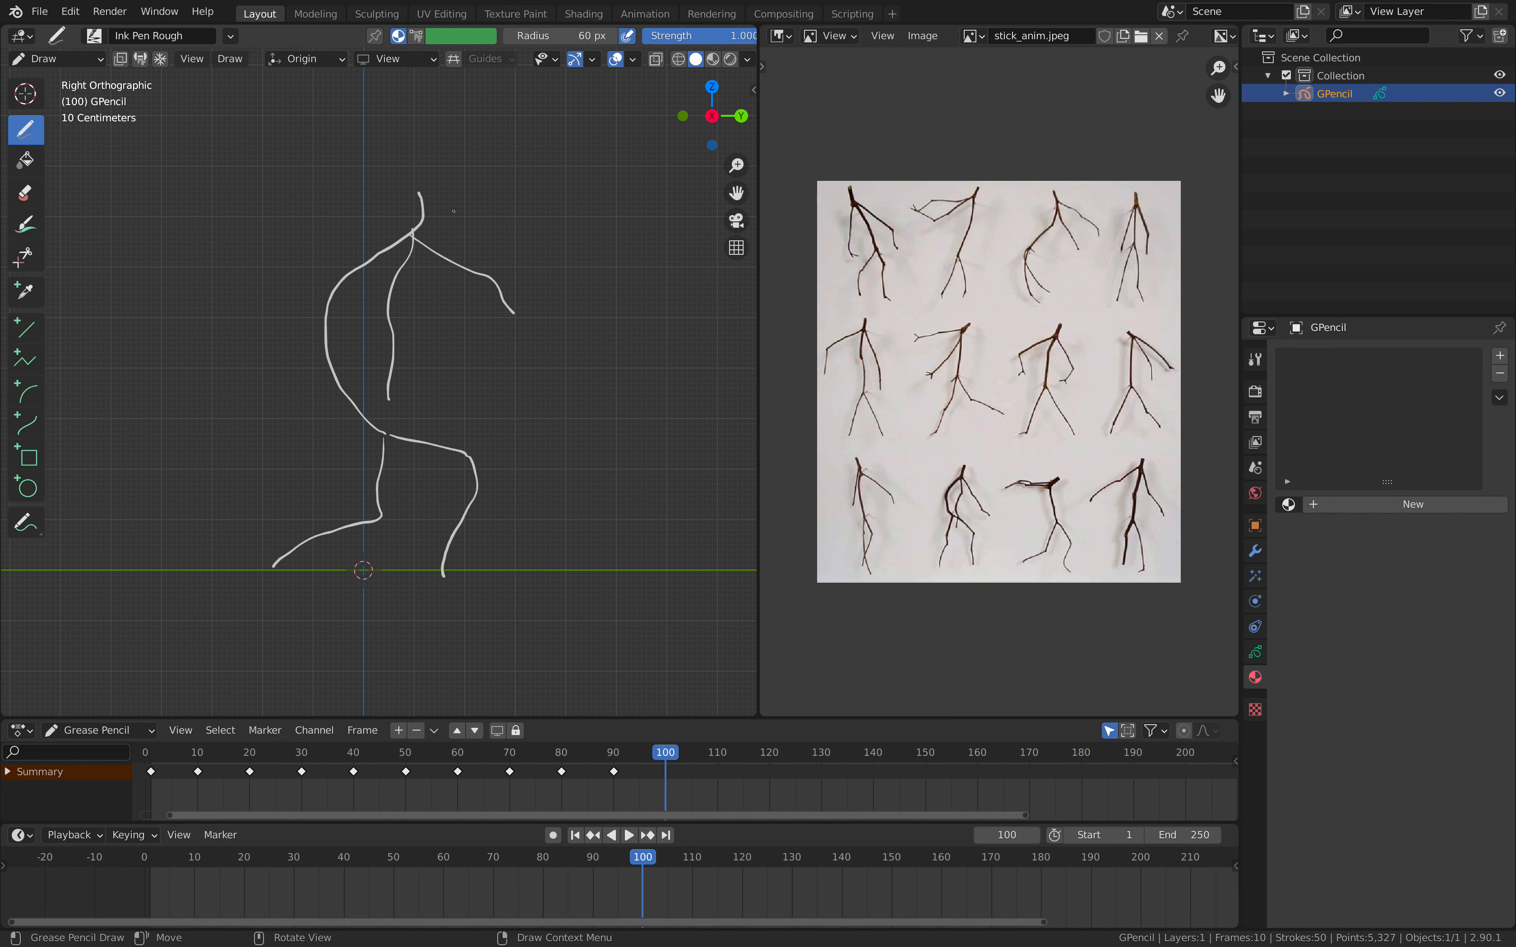
pyautogui.moveTo(462, 206)
pyautogui.mouseDown()
pyautogui.moveTo(413, 238)
pyautogui.moveTo(374, 313)
pyautogui.moveTo(429, 573)
pyautogui.mouseUp()
pyautogui.moveTo(403, 420); pyautogui.dragTo(220, 572)
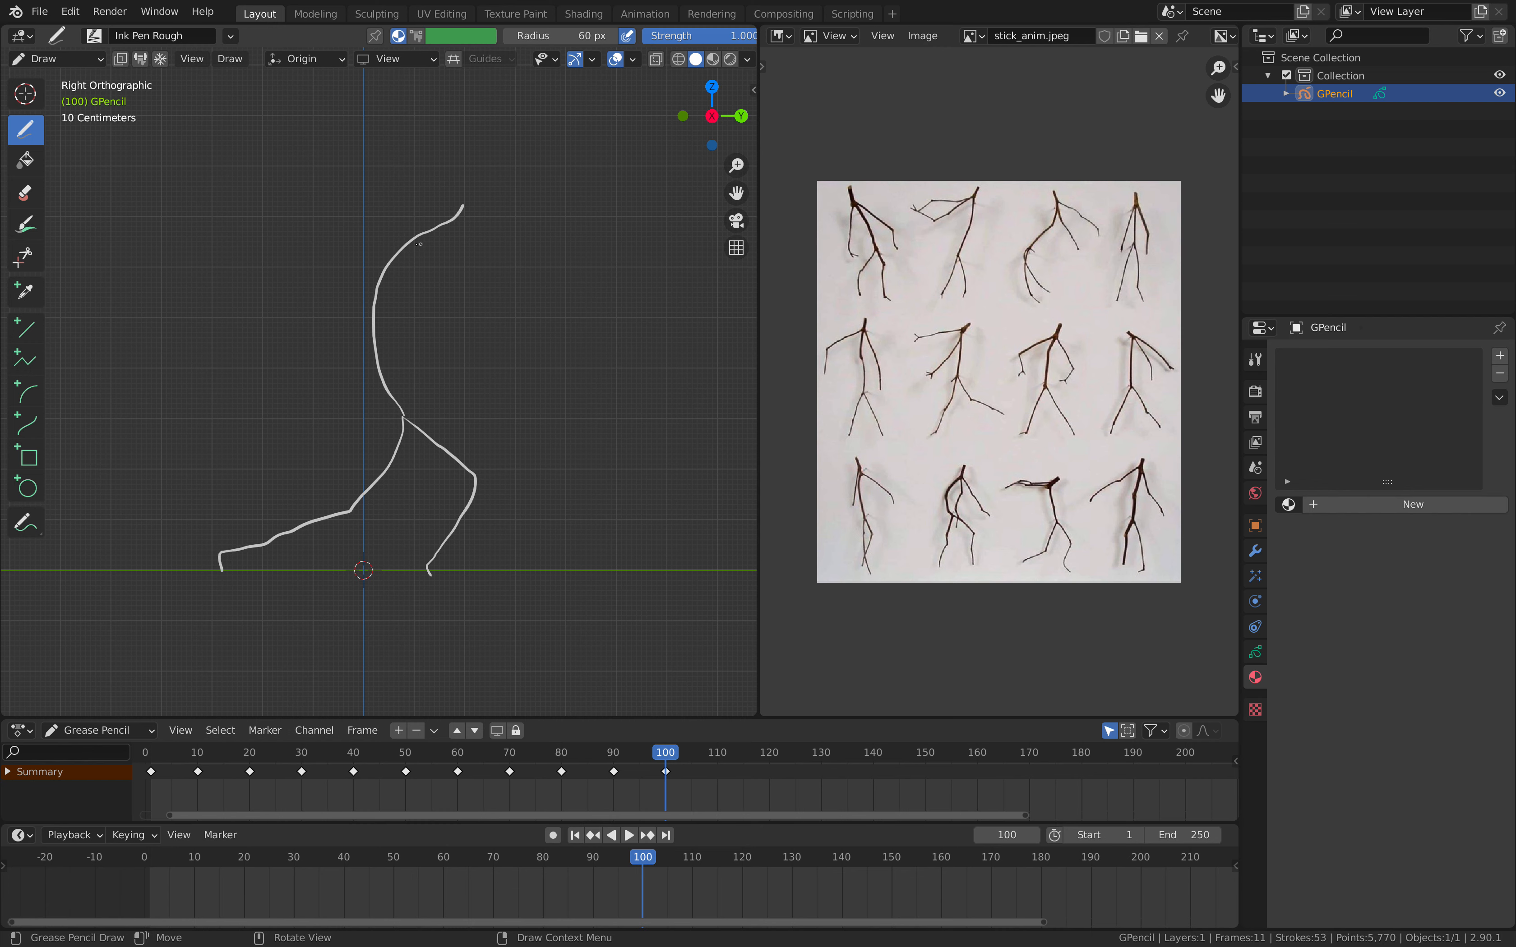
pyautogui.moveTo(410, 242); pyautogui.dragTo(215, 288)
pyautogui.moveTo(412, 241); pyautogui.dragTo(251, 244)
# On frame 110, draw a striding pose with an S-curved torso, bent legs and arms spread to both sides
pyautogui.click(718, 752)
pyautogui.moveTo(440, 193); pyautogui.dragTo(396, 412)
pyautogui.moveTo(396, 411); pyautogui.dragTo(340, 572)
pyautogui.moveTo(397, 414); pyautogui.dragTo(491, 570)
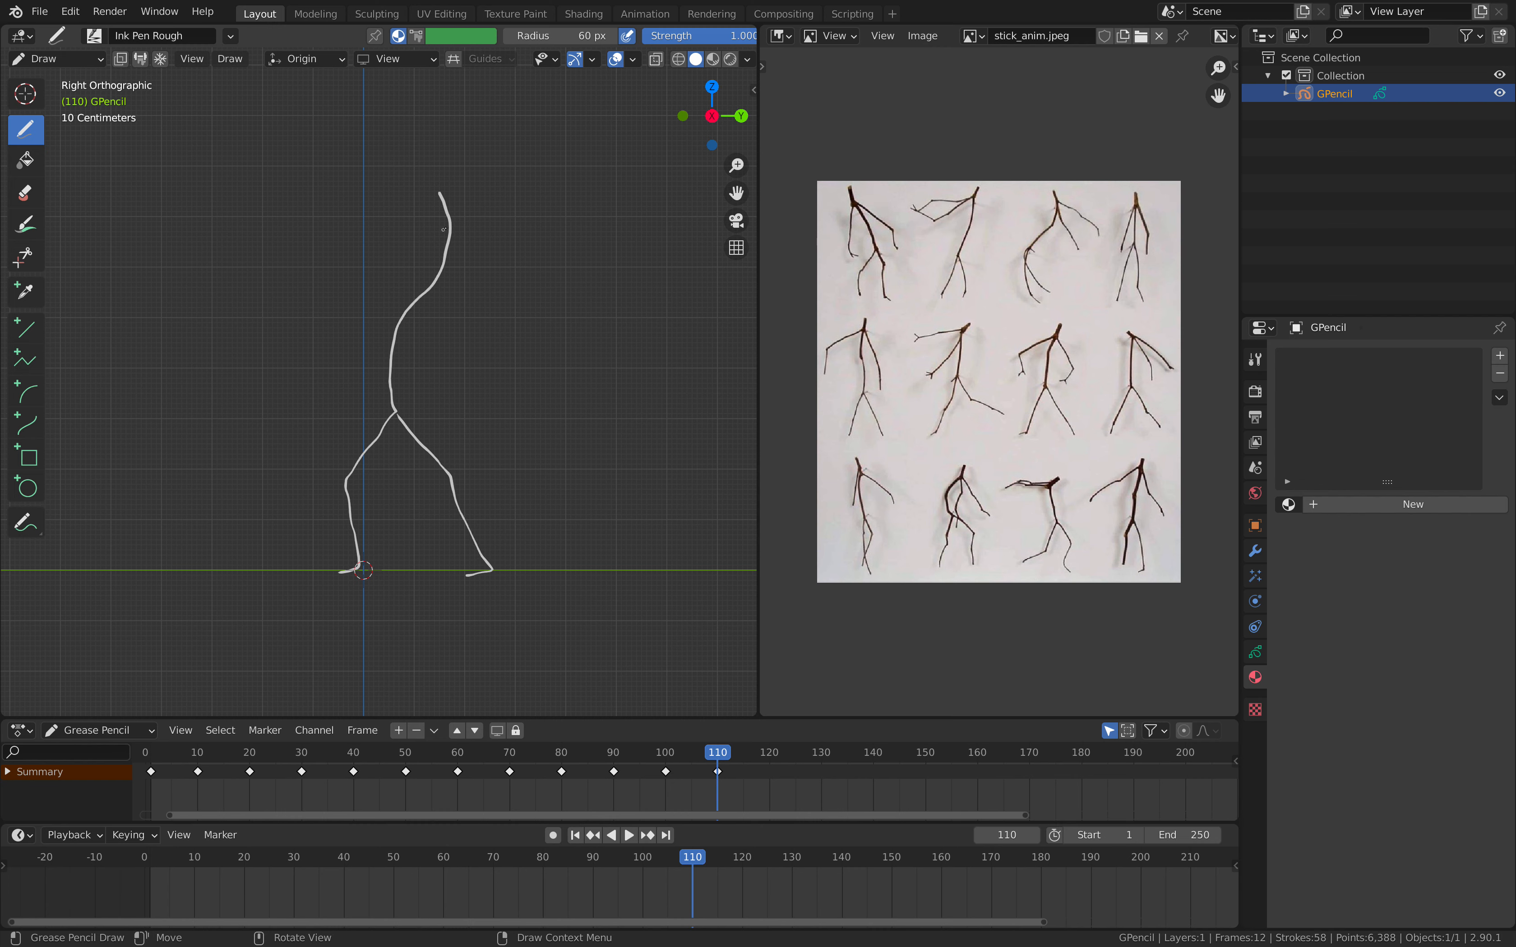
pyautogui.moveTo(450, 227)
pyautogui.mouseDown()
pyautogui.moveTo(480, 295)
pyautogui.moveTo(548, 362)
pyautogui.mouseUp()
pyautogui.moveTo(447, 221); pyautogui.dragTo(411, 247)
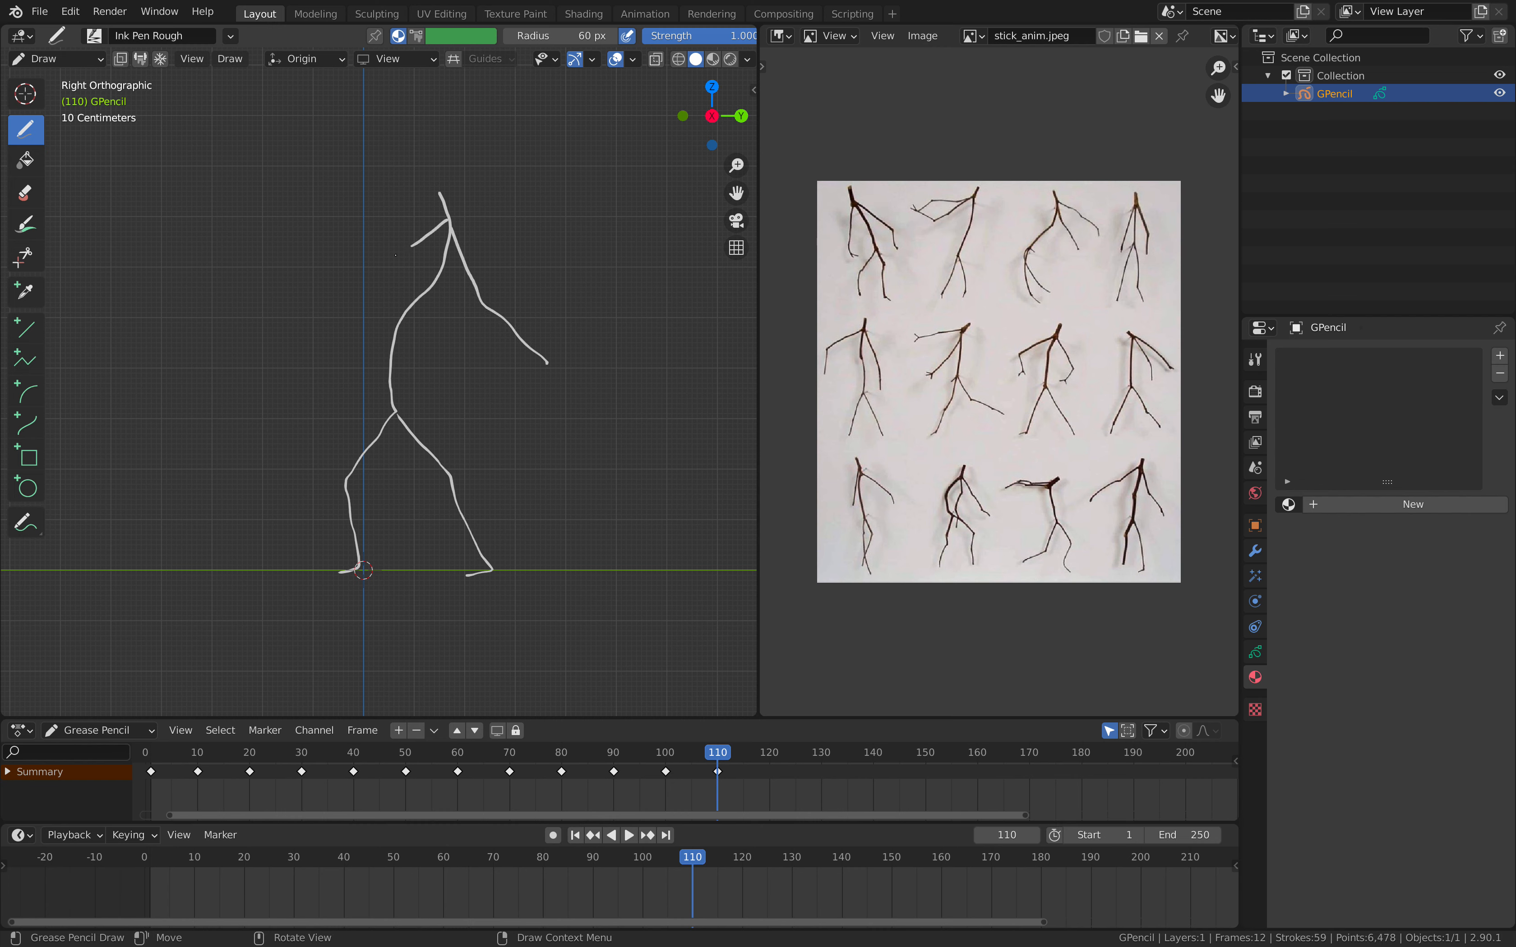
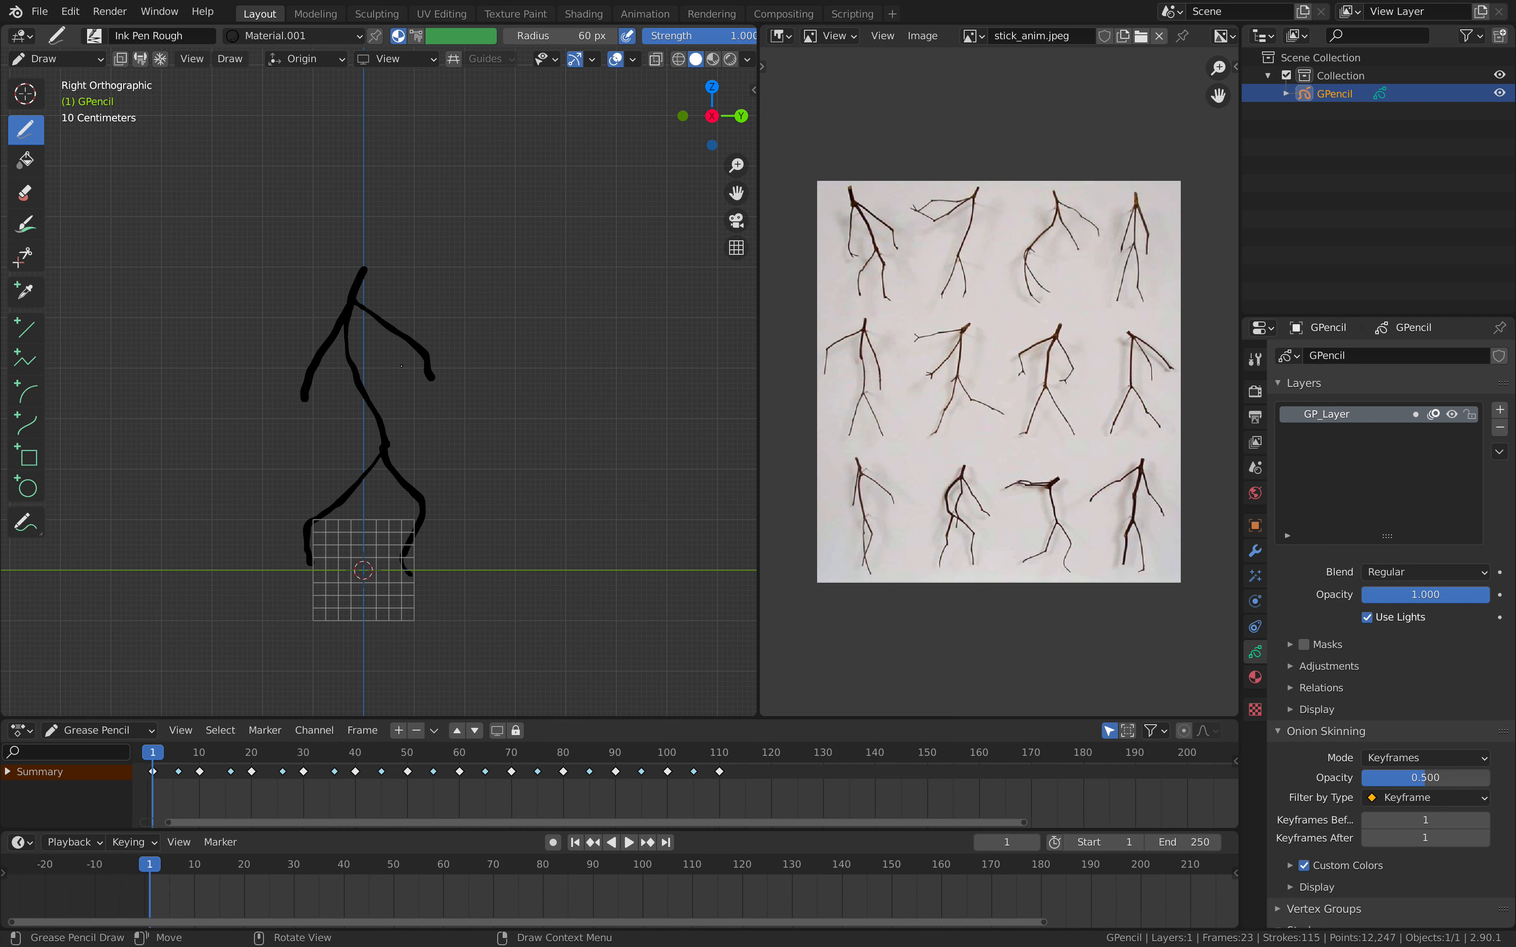
# Switch the Grease Pencil figure to Sculpt Mode and set the brush radius to 253 px
pyautogui.press('Tab')
pyautogui.scroll(3, 398, 364)
pyautogui.press('a')
pyautogui.press('g')
pyautogui.click(388, 361)
pyautogui.click(58, 59)
pyautogui.click(90, 121)
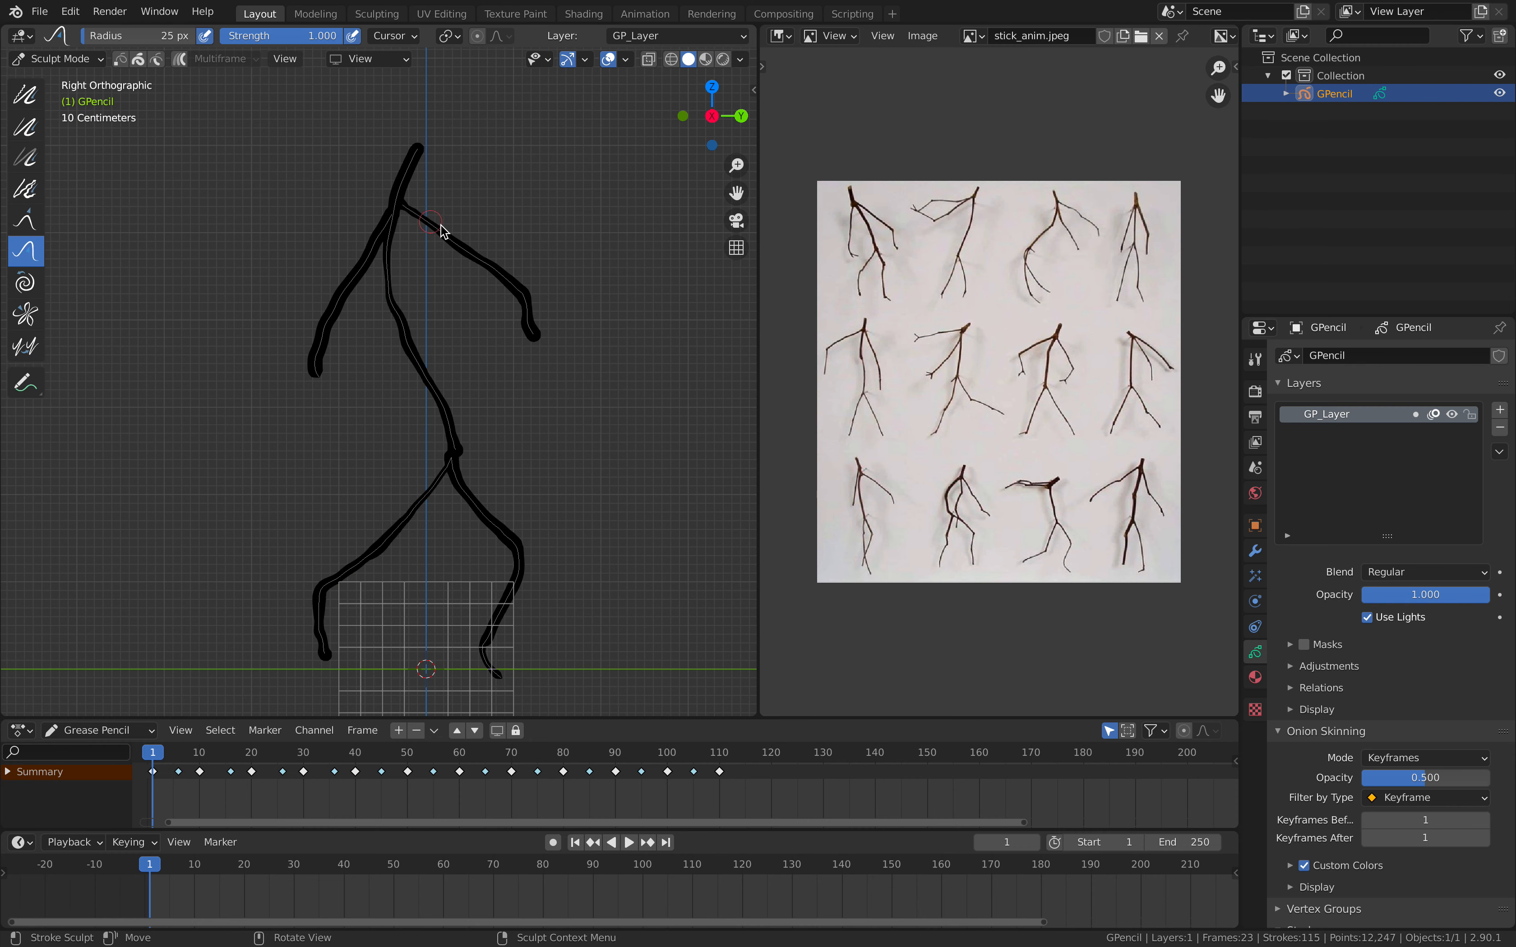
pyautogui.moveTo(150, 37); pyautogui.dragTo(185, 38)
# Sculpt the figure's arms on frame 1, and push the arms up and the legs down on the frame 6 in-between
pyautogui.moveTo(526, 300)
pyautogui.mouseDown()
pyautogui.moveTo(535, 245)
pyautogui.moveTo(526, 273)
pyautogui.mouseUp()
pyautogui.moveTo(345, 313); pyautogui.dragTo(332, 316)
pyautogui.press('Up')
pyautogui.moveTo(375, 263); pyautogui.dragTo(370, 210)
pyautogui.moveTo(441, 477); pyautogui.dragTo(439, 533)
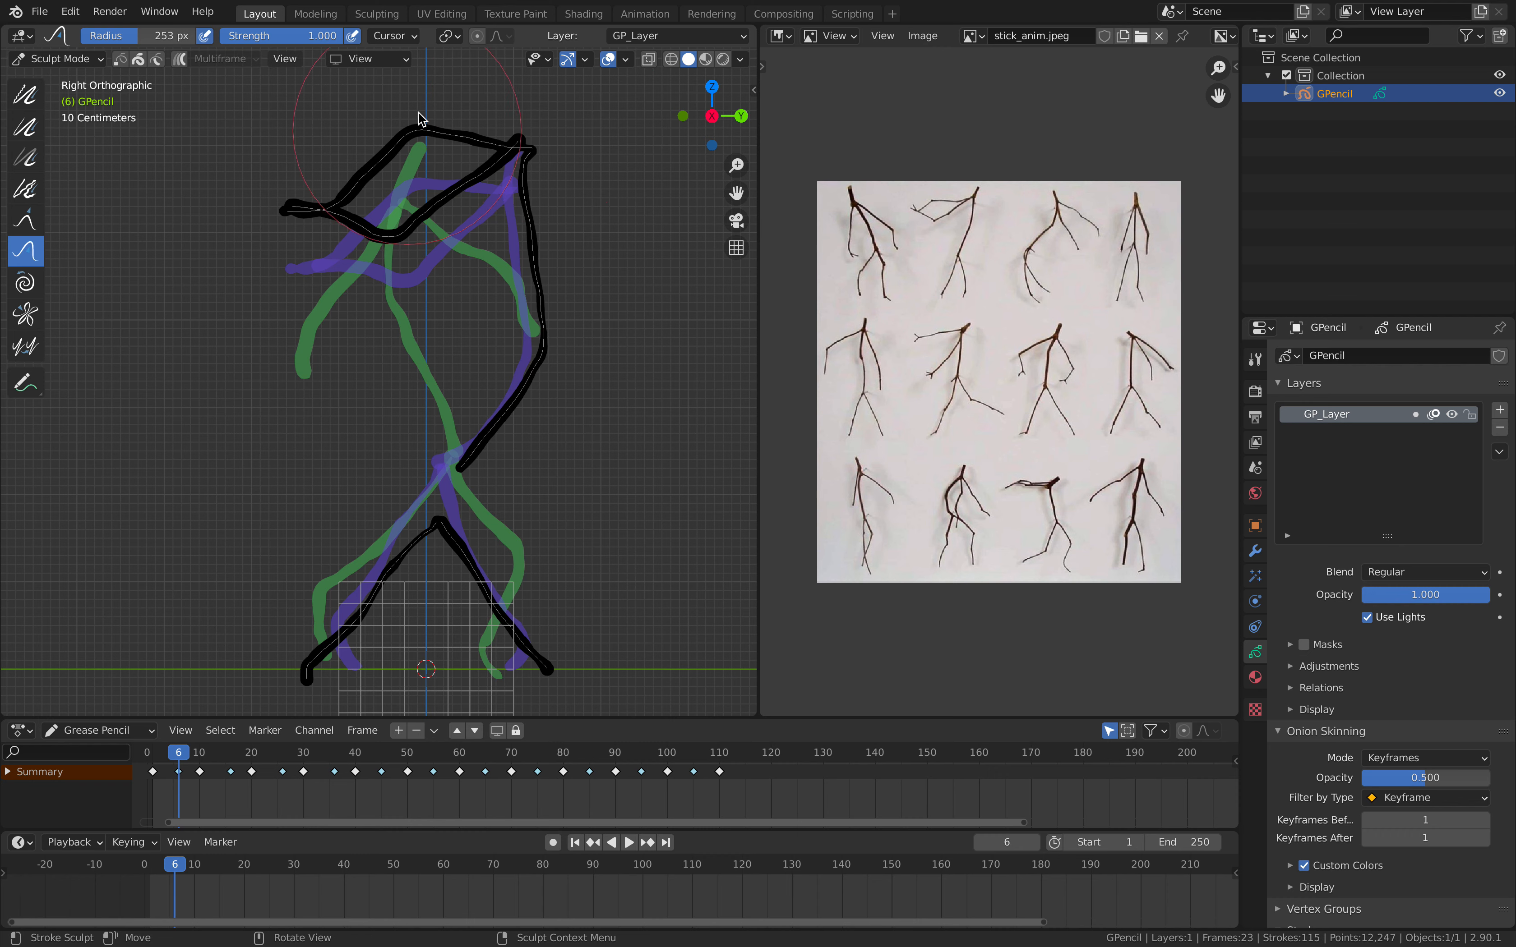
pyautogui.moveTo(760, 176); pyautogui.dragTo(793, 171)
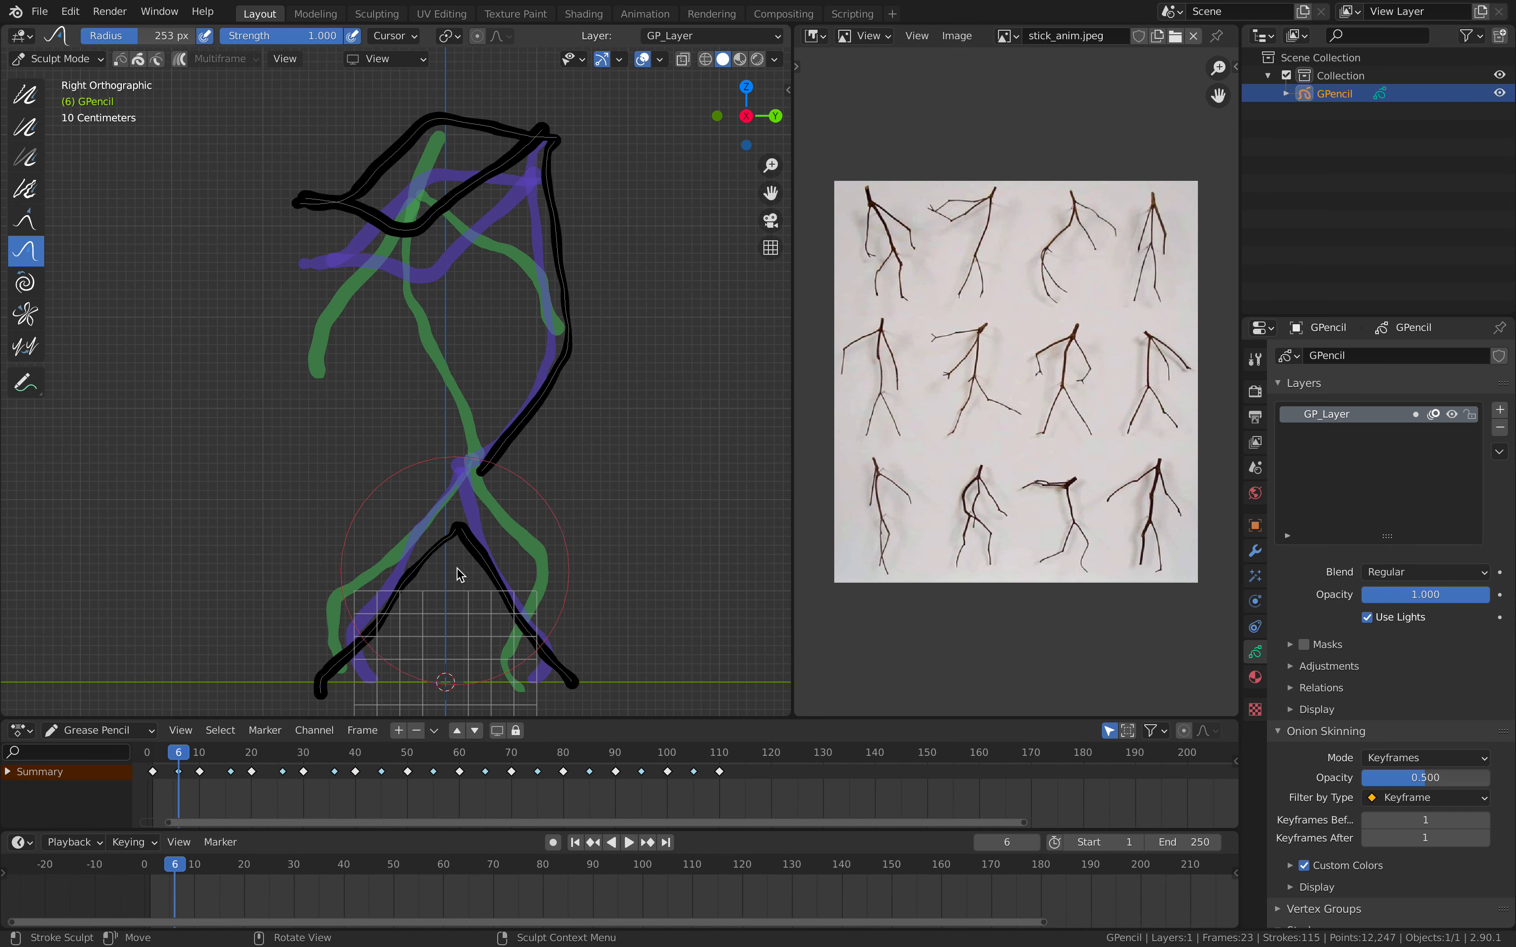
pyautogui.moveTo(436, 625); pyautogui.dragTo(437, 625)
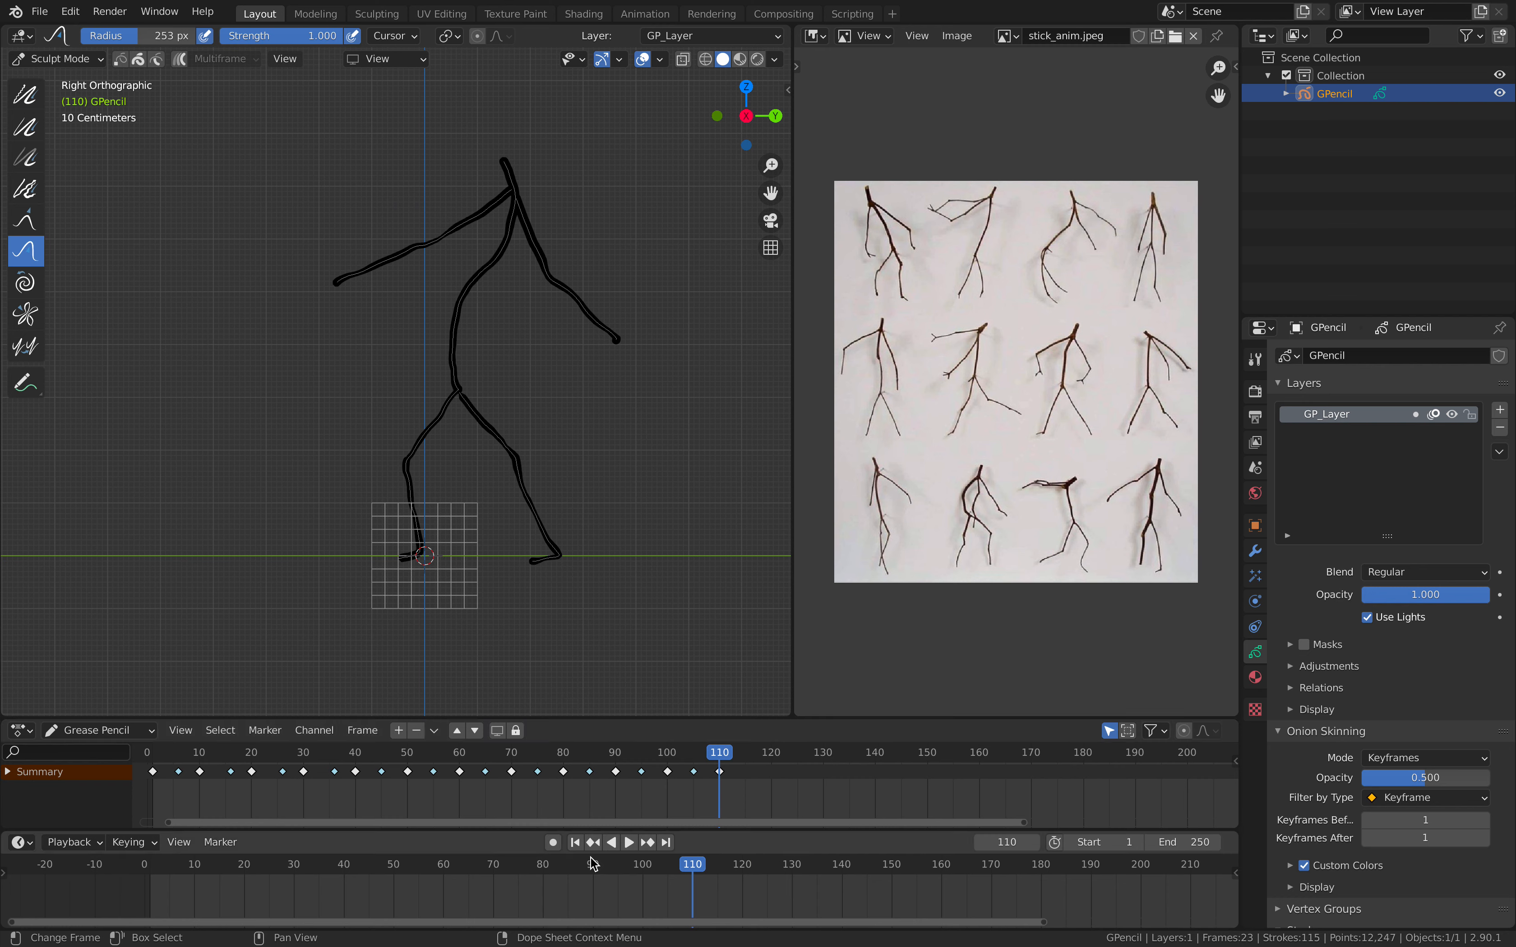
# Set the animation's end frame to 120 and play it back from the start
pyautogui.doubleClick(1164, 843)
pyautogui.write('120')
pyautogui.press('Return')
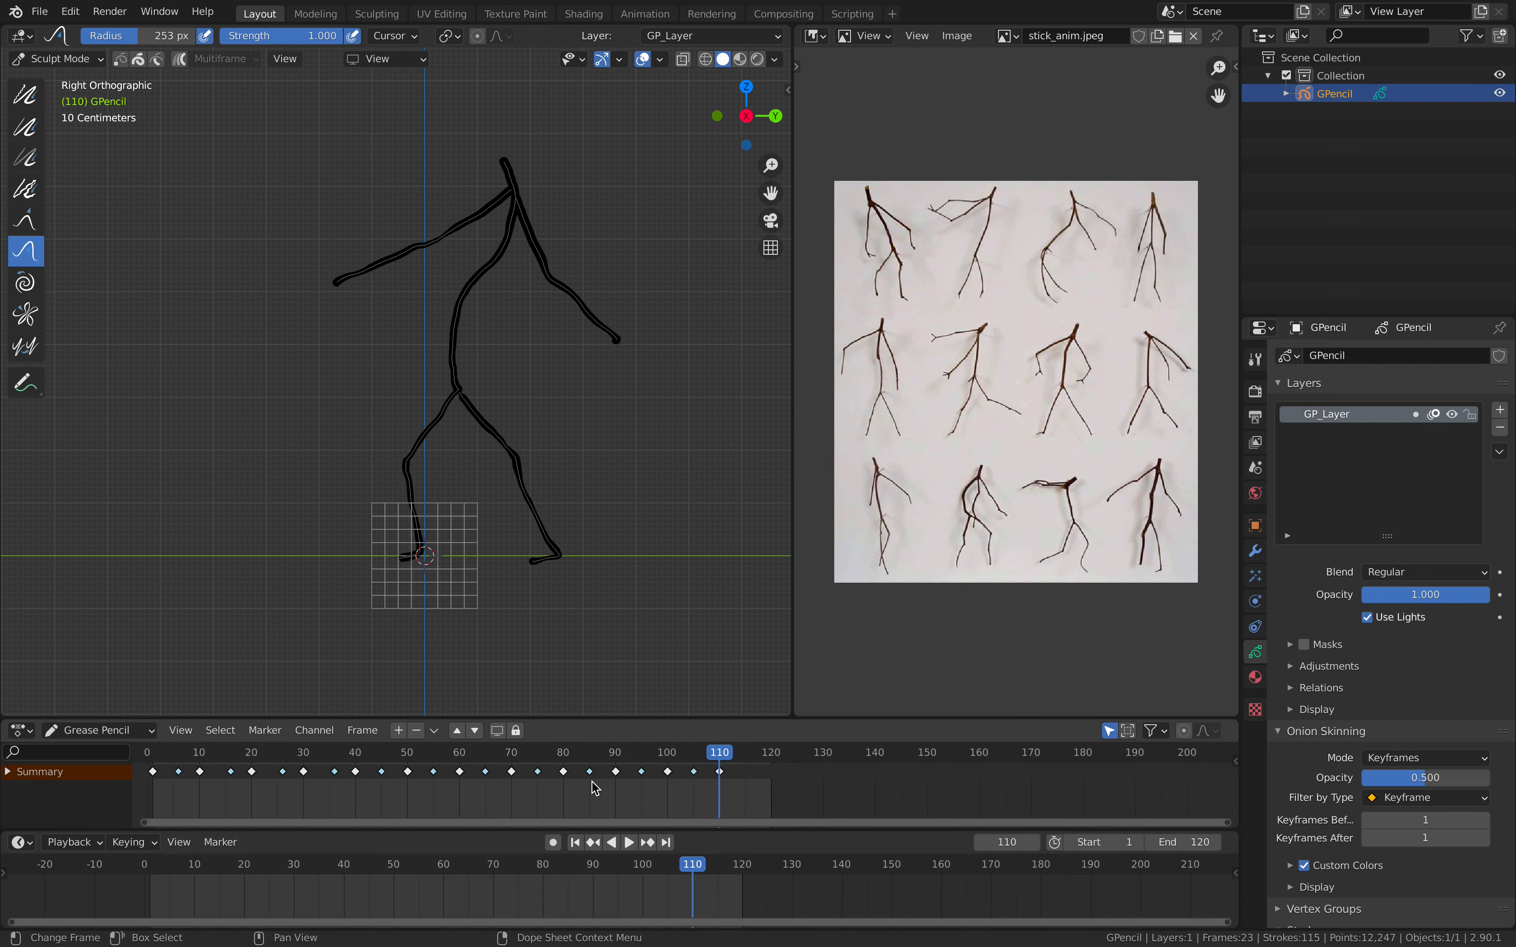
pyautogui.press('space')
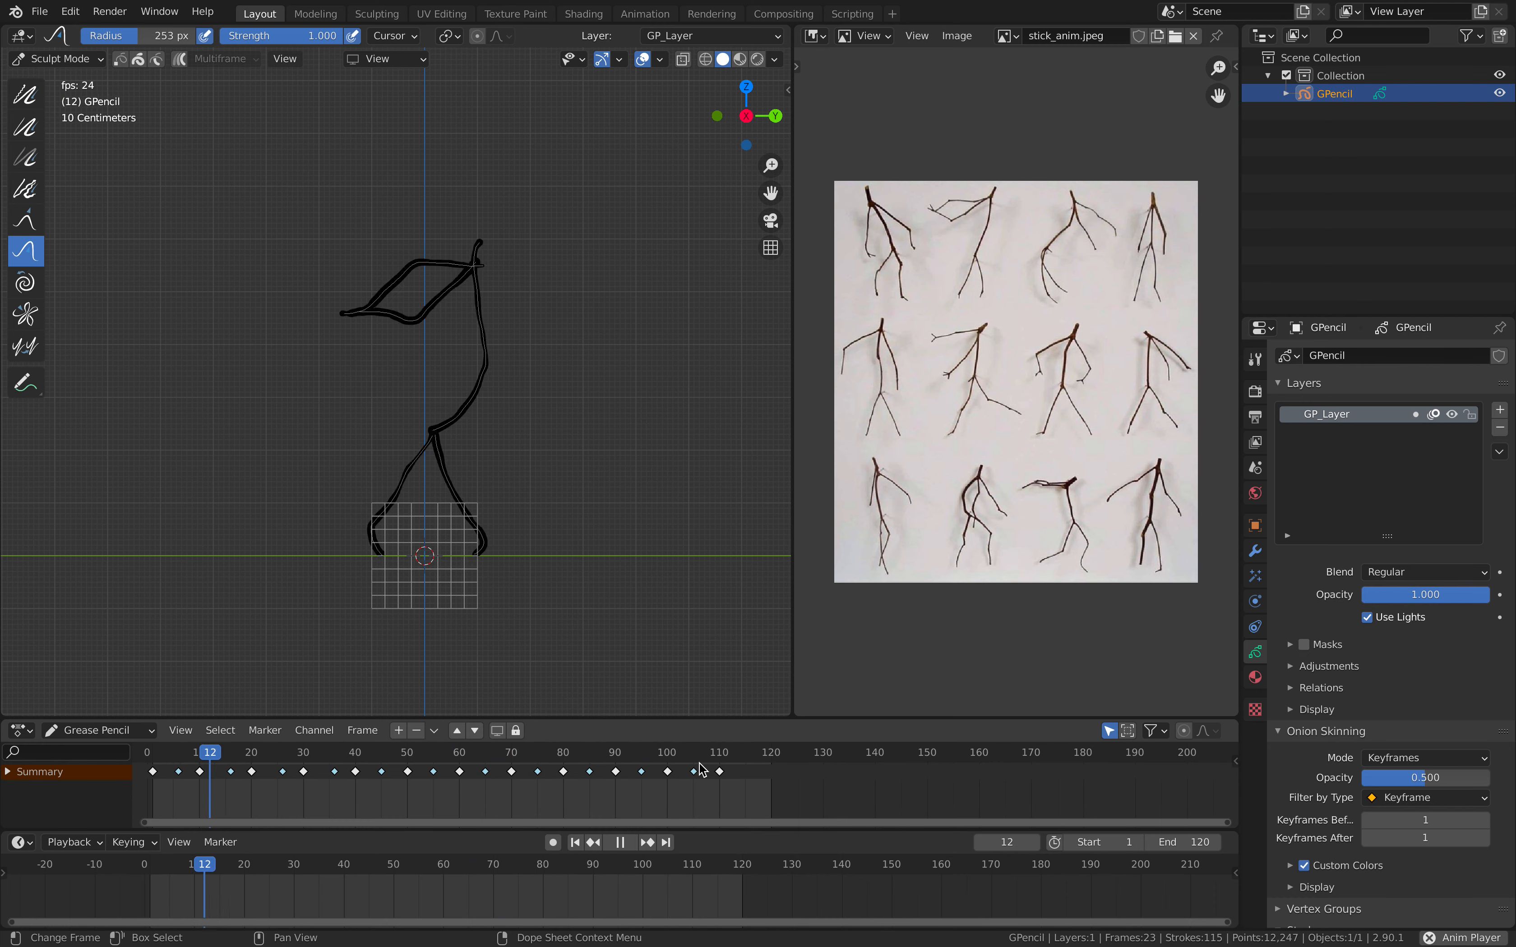
pyautogui.press('space')
pyautogui.hotkey('shift', 'Left')
pyautogui.press('space')
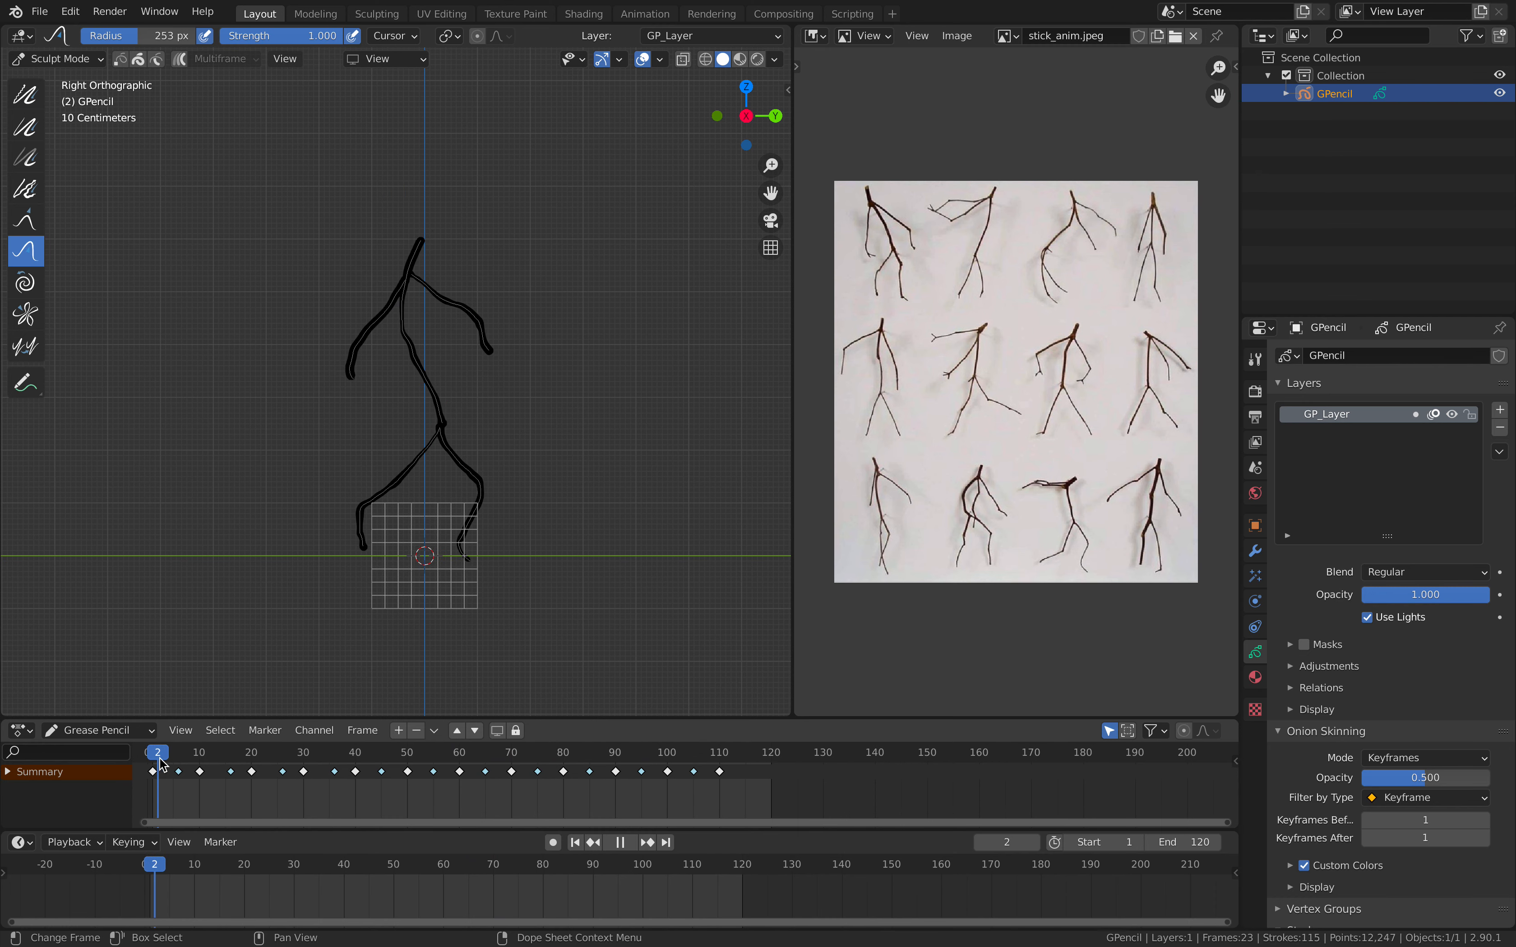
pyautogui.press('space')
# Retime the keyframes at frames 26, 30, 36 and 40 to frames 29, 33, 37 and 42
pyautogui.click(303, 772)
pyautogui.press('g')
pyautogui.click(319, 773)
pyautogui.click(334, 772)
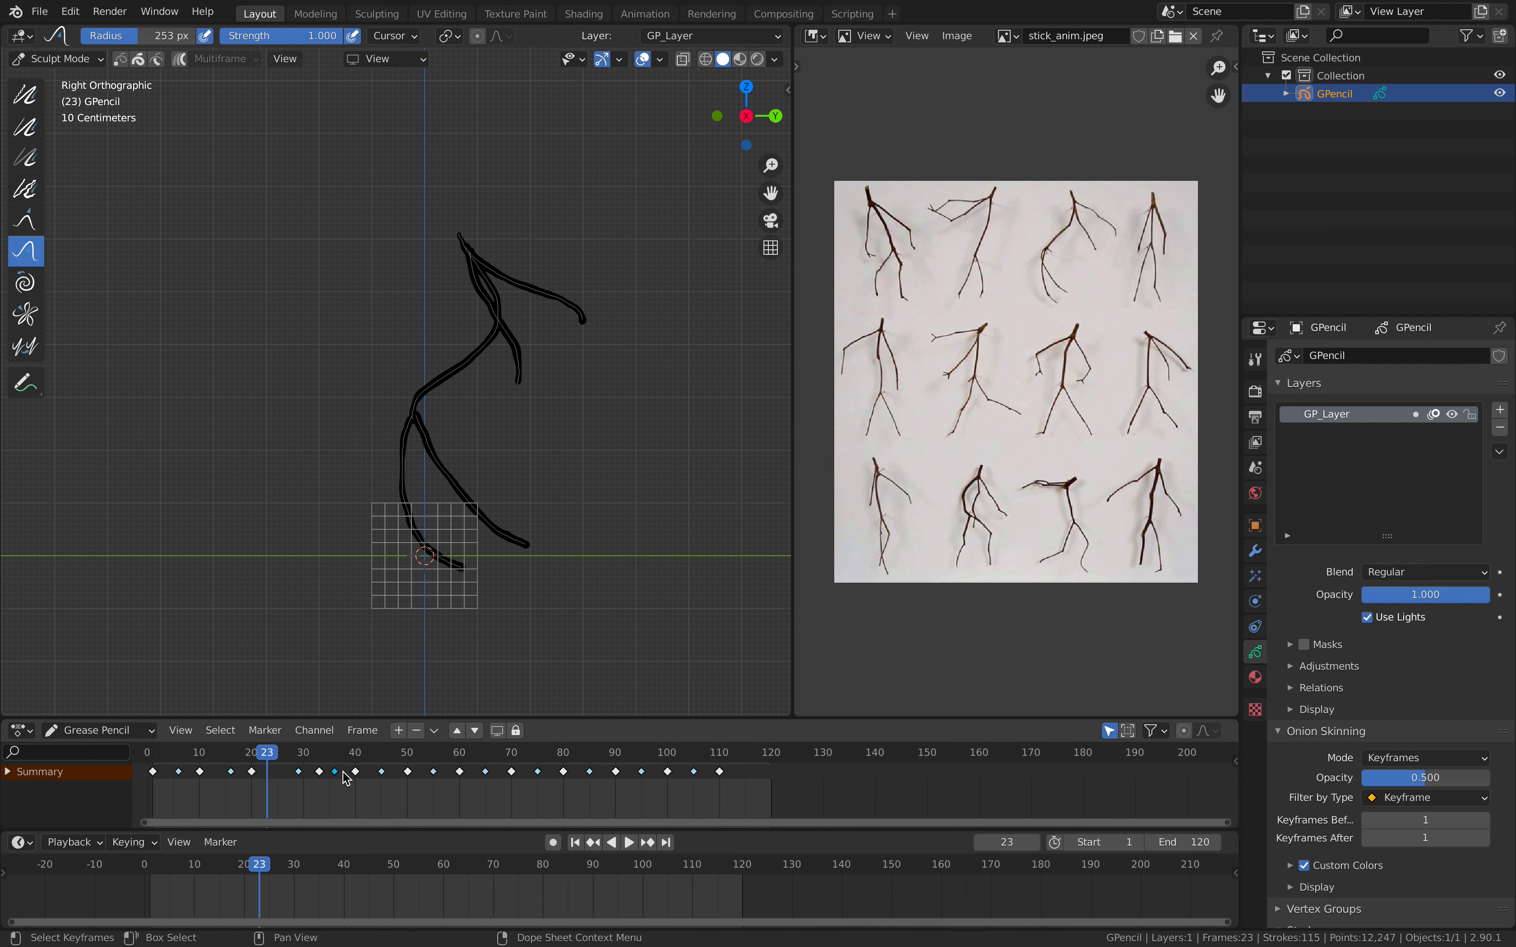
pyautogui.press('g')
pyautogui.click(351, 774)
pyautogui.click(357, 773)
pyautogui.press('g')
pyautogui.click(367, 773)
pyautogui.click(380, 773)
# Play back the animation to judge its timing and shift all keyframes from frame 55 onward forward by 3 frames
pyautogui.press('space')
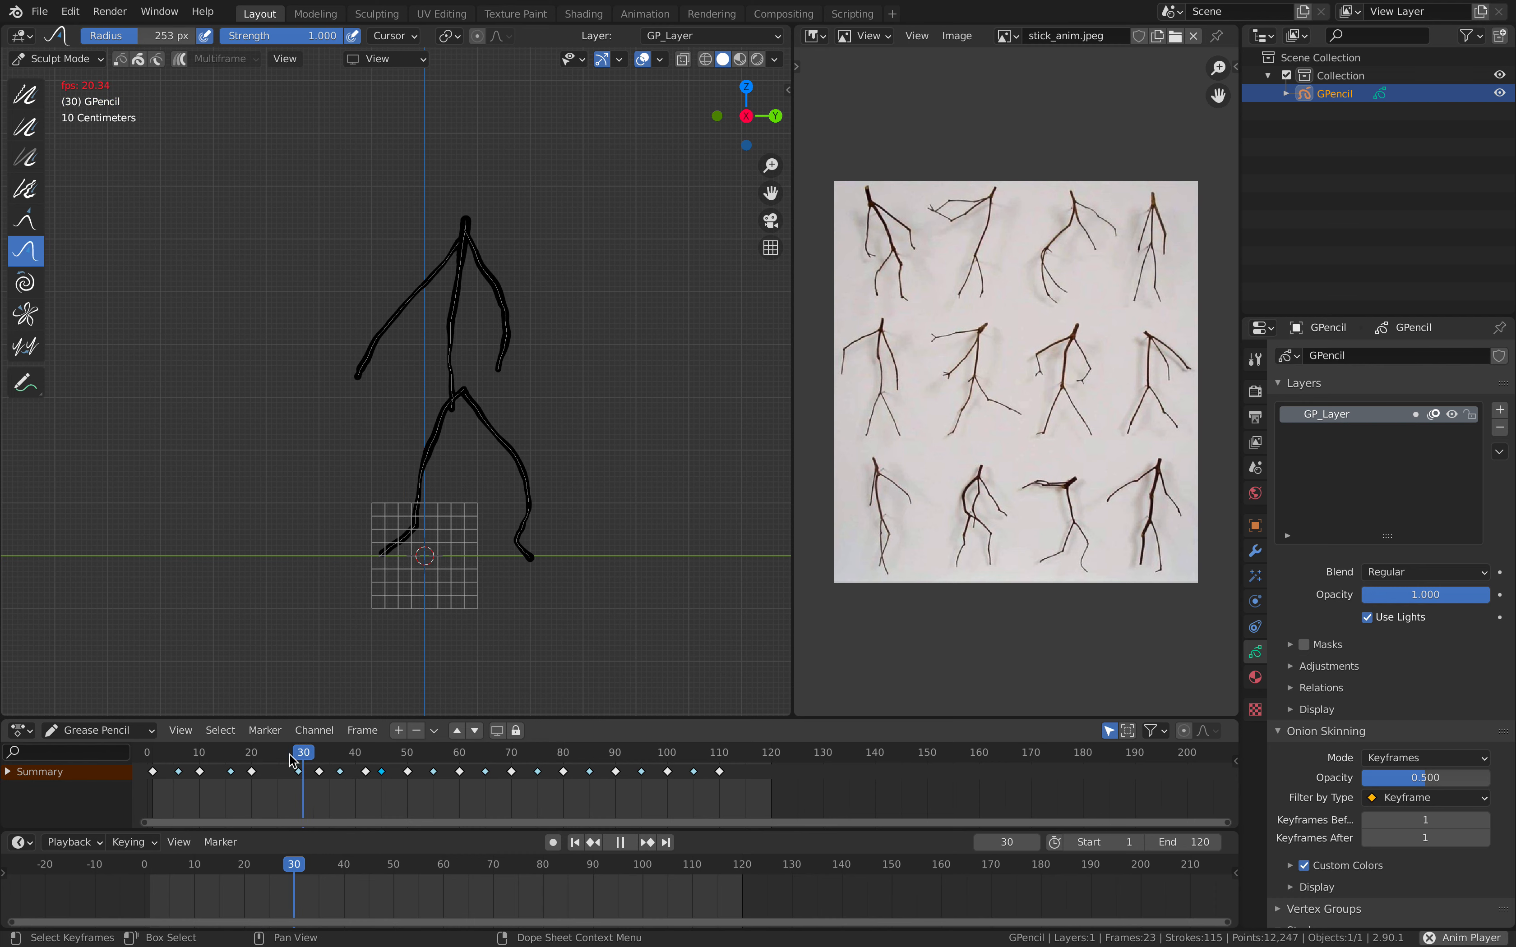
pyautogui.press('space')
pyautogui.click(160, 759)
pyautogui.press('space')
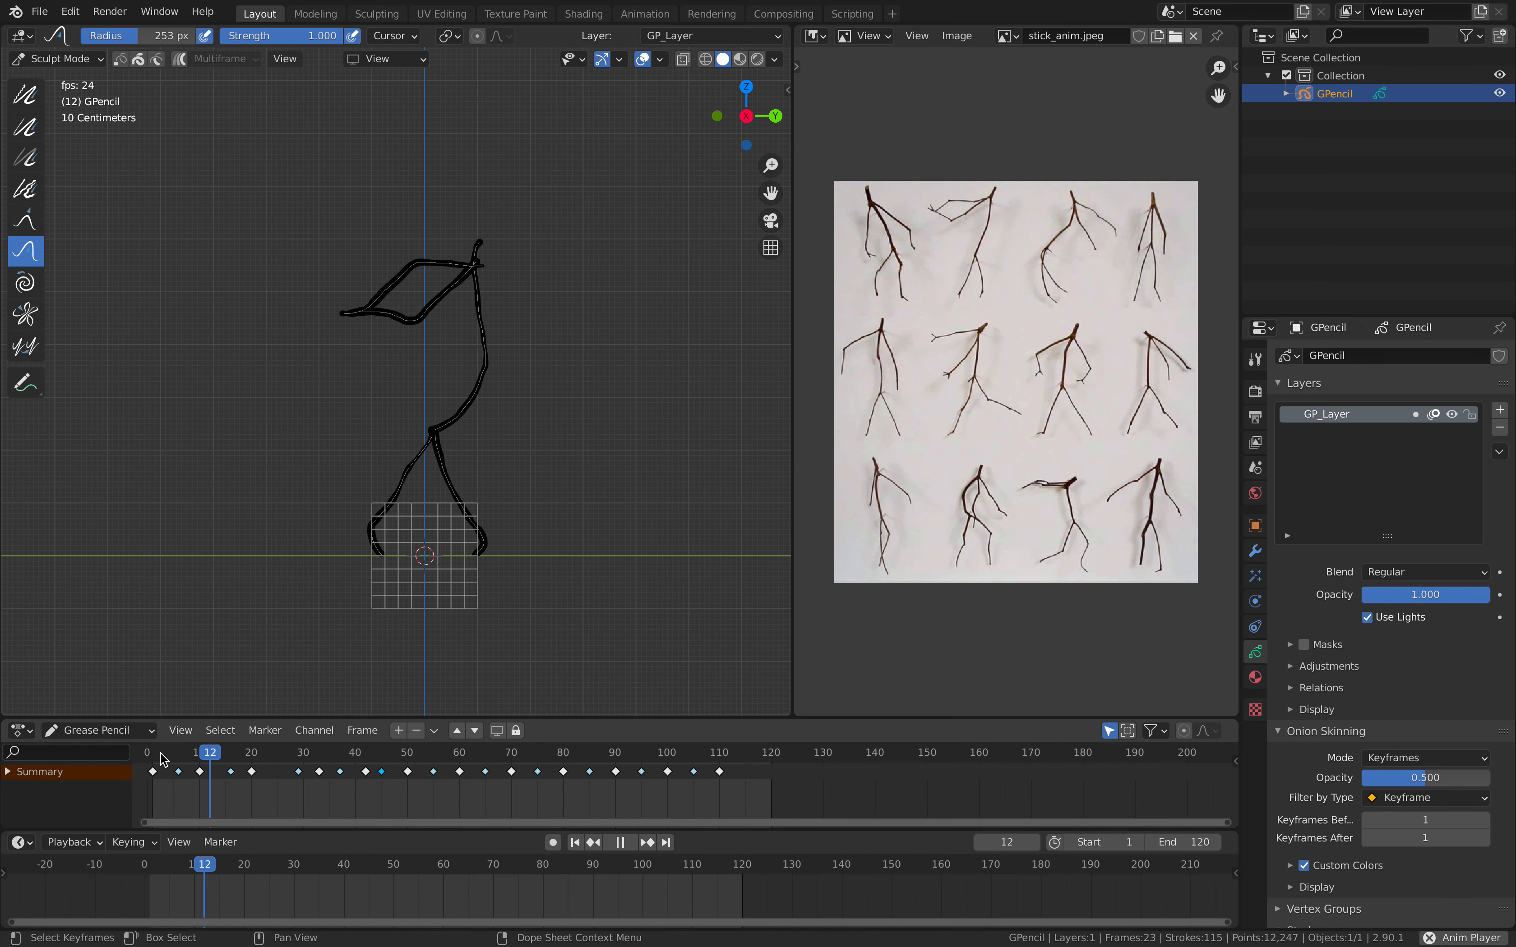
pyautogui.click(170, 760)
pyautogui.press('space')
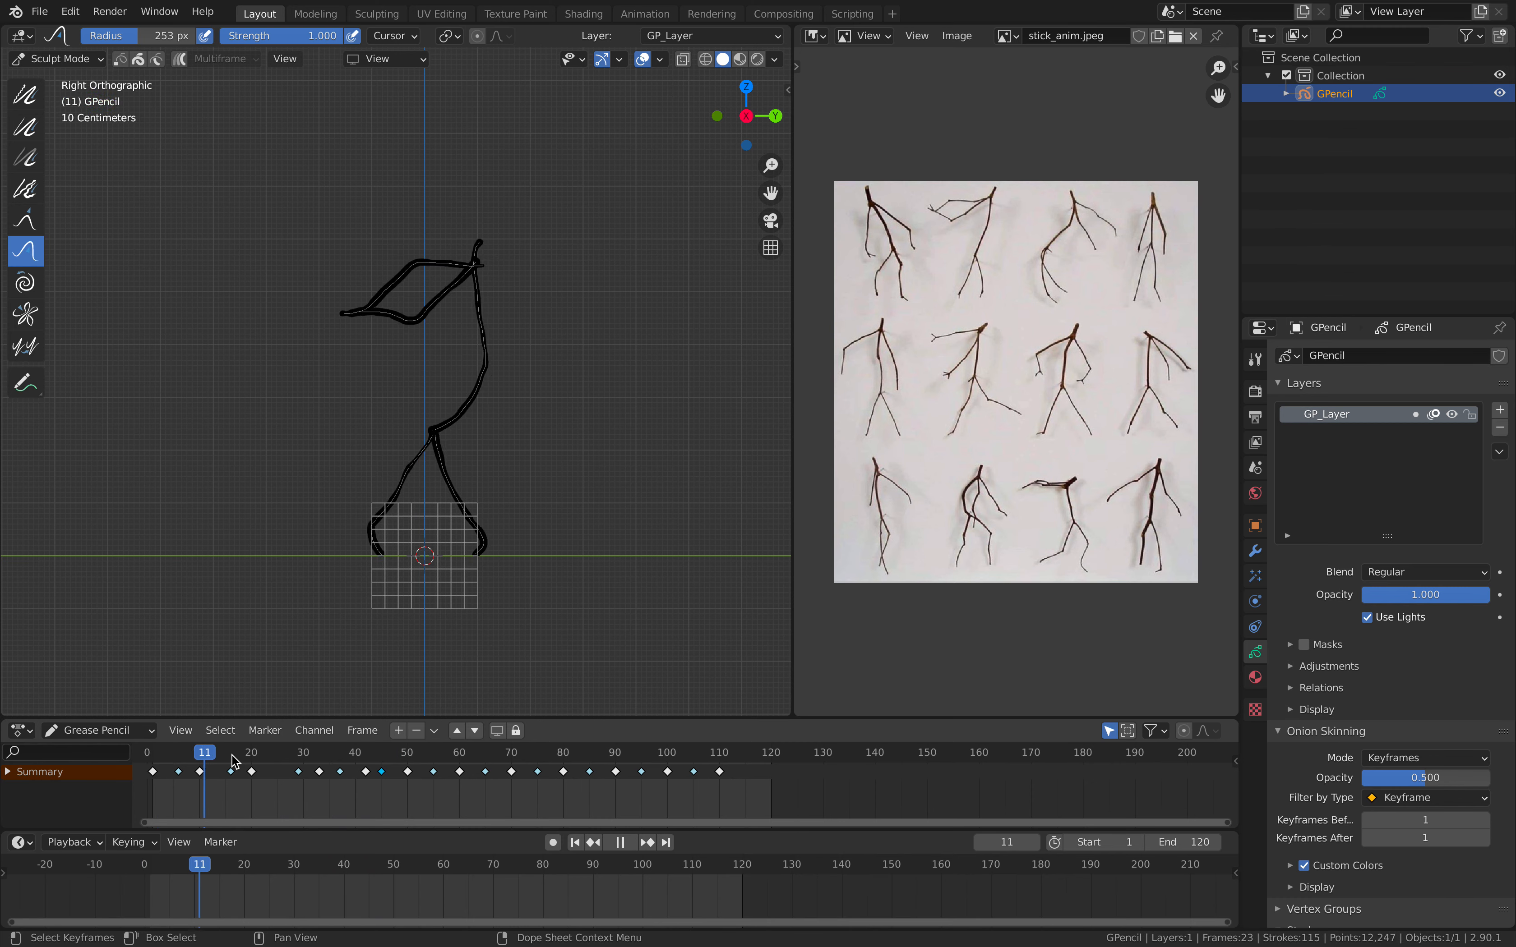
pyautogui.moveTo(421, 761); pyautogui.dragTo(743, 791)
pyautogui.press('g')
pyautogui.click(758, 791)
pyautogui.click(244, 759)
pyautogui.press('space')
pyautogui.press('space')
# Push both arms of the figure outward on the frame 42 pose and play the result
pyautogui.moveTo(340, 757)
pyautogui.mouseDown()
pyautogui.moveTo(397, 759)
pyautogui.moveTo(300, 759)
pyautogui.moveTo(365, 759)
pyautogui.mouseUp()
pyautogui.moveTo(390, 285); pyautogui.dragTo(364, 286)
pyautogui.moveTo(451, 332); pyautogui.dragTo(511, 303)
pyautogui.press('space')
# Sculpt the frame 58 in-between by pushing the arms outward, raising the shoulders, shifting the hips and spreading the legs
pyautogui.moveTo(431, 755); pyautogui.dragTo(451, 752)
pyautogui.press('space')
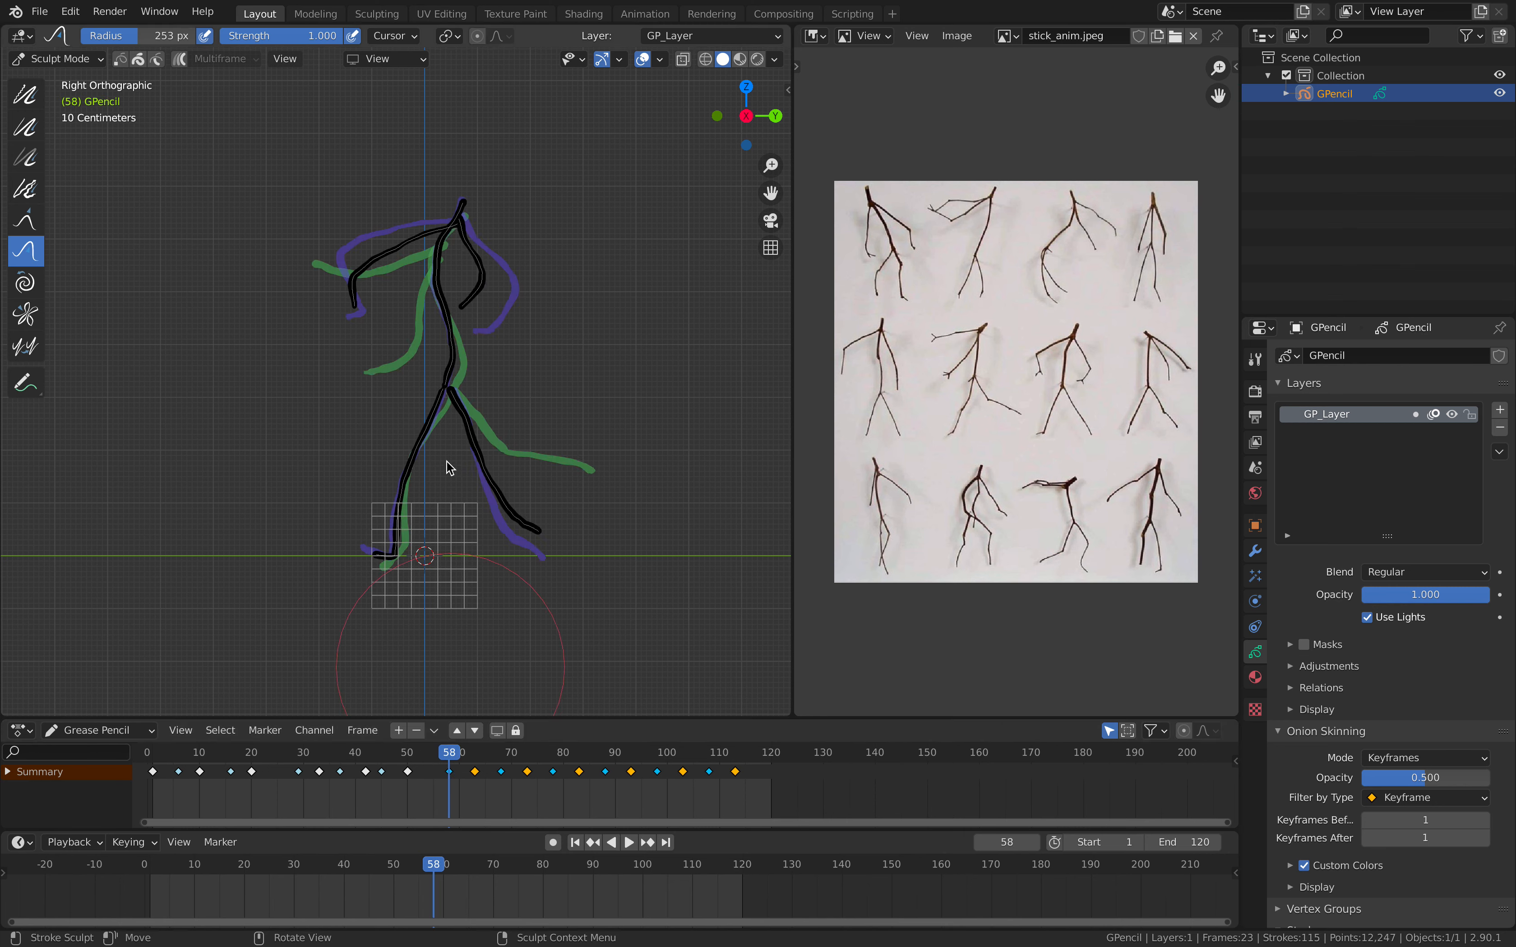
pyautogui.moveTo(389, 275); pyautogui.dragTo(340, 268)
pyautogui.moveTo(432, 250); pyautogui.dragTo(447, 229)
pyautogui.moveTo(479, 285)
pyautogui.mouseDown()
pyautogui.moveTo(506, 299)
pyautogui.moveTo(440, 279)
pyautogui.moveTo(450, 327)
pyautogui.mouseUp()
pyautogui.moveTo(446, 387); pyautogui.dragTo(435, 408)
pyautogui.moveTo(398, 476); pyautogui.dragTo(357, 463)
pyautogui.moveTo(476, 486); pyautogui.dragTo(501, 499)
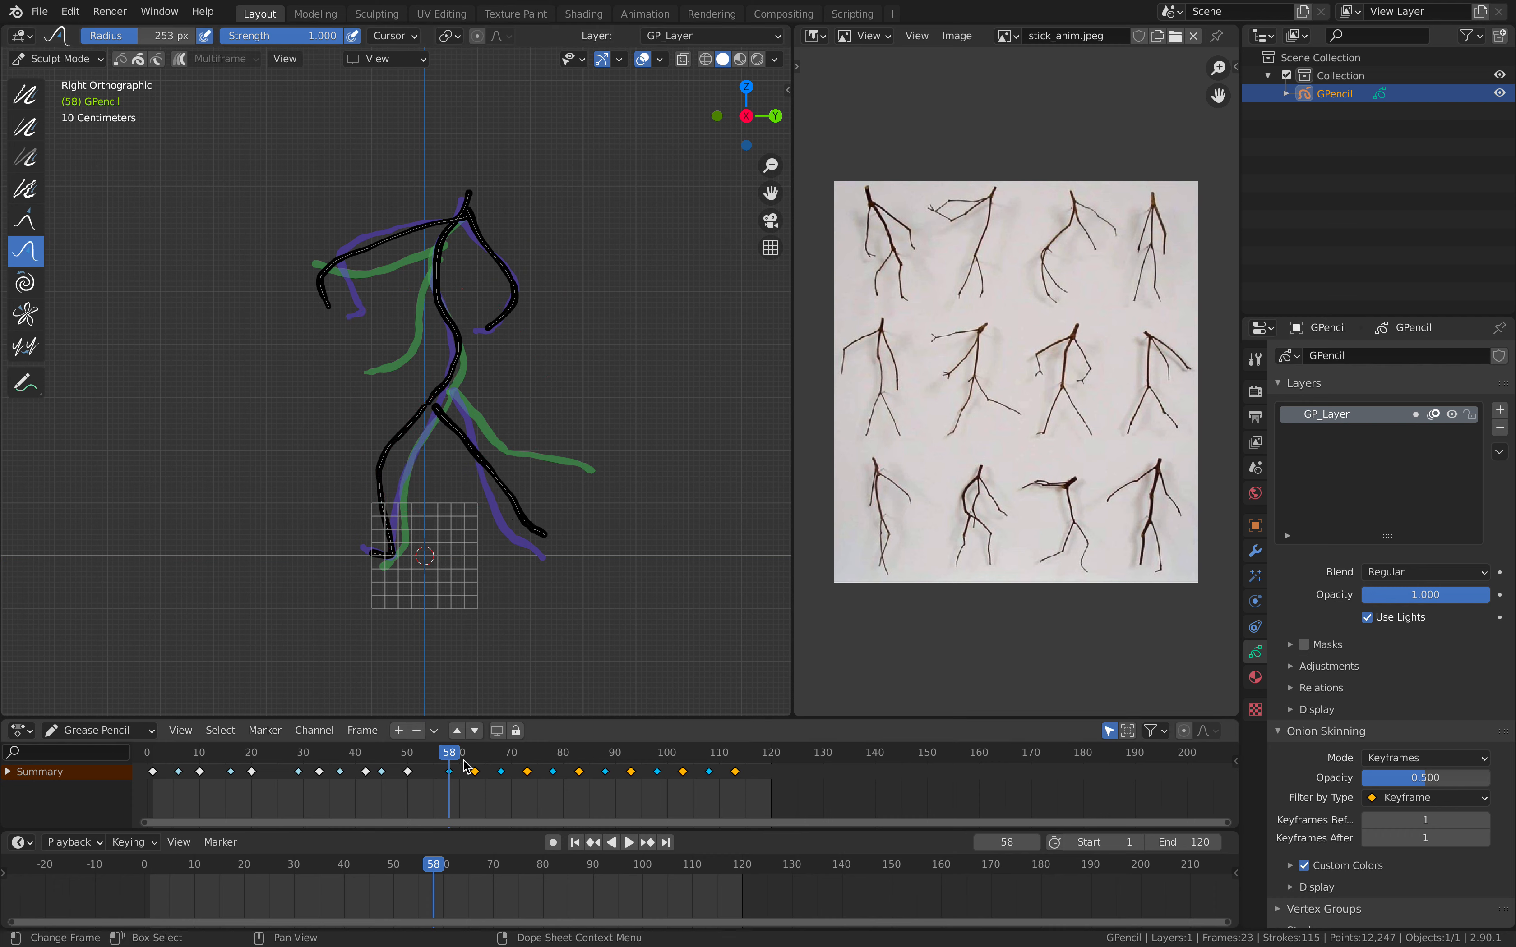
# Play the animation and reshape the limb strokes on the remaining in-between poses up to frame 88
pyautogui.press('space')
pyautogui.moveTo(491, 754); pyautogui.dragTo(581, 758)
pyautogui.moveTo(500, 444); pyautogui.dragTo(441, 397)
pyautogui.moveTo(411, 309); pyautogui.dragTo(395, 306)
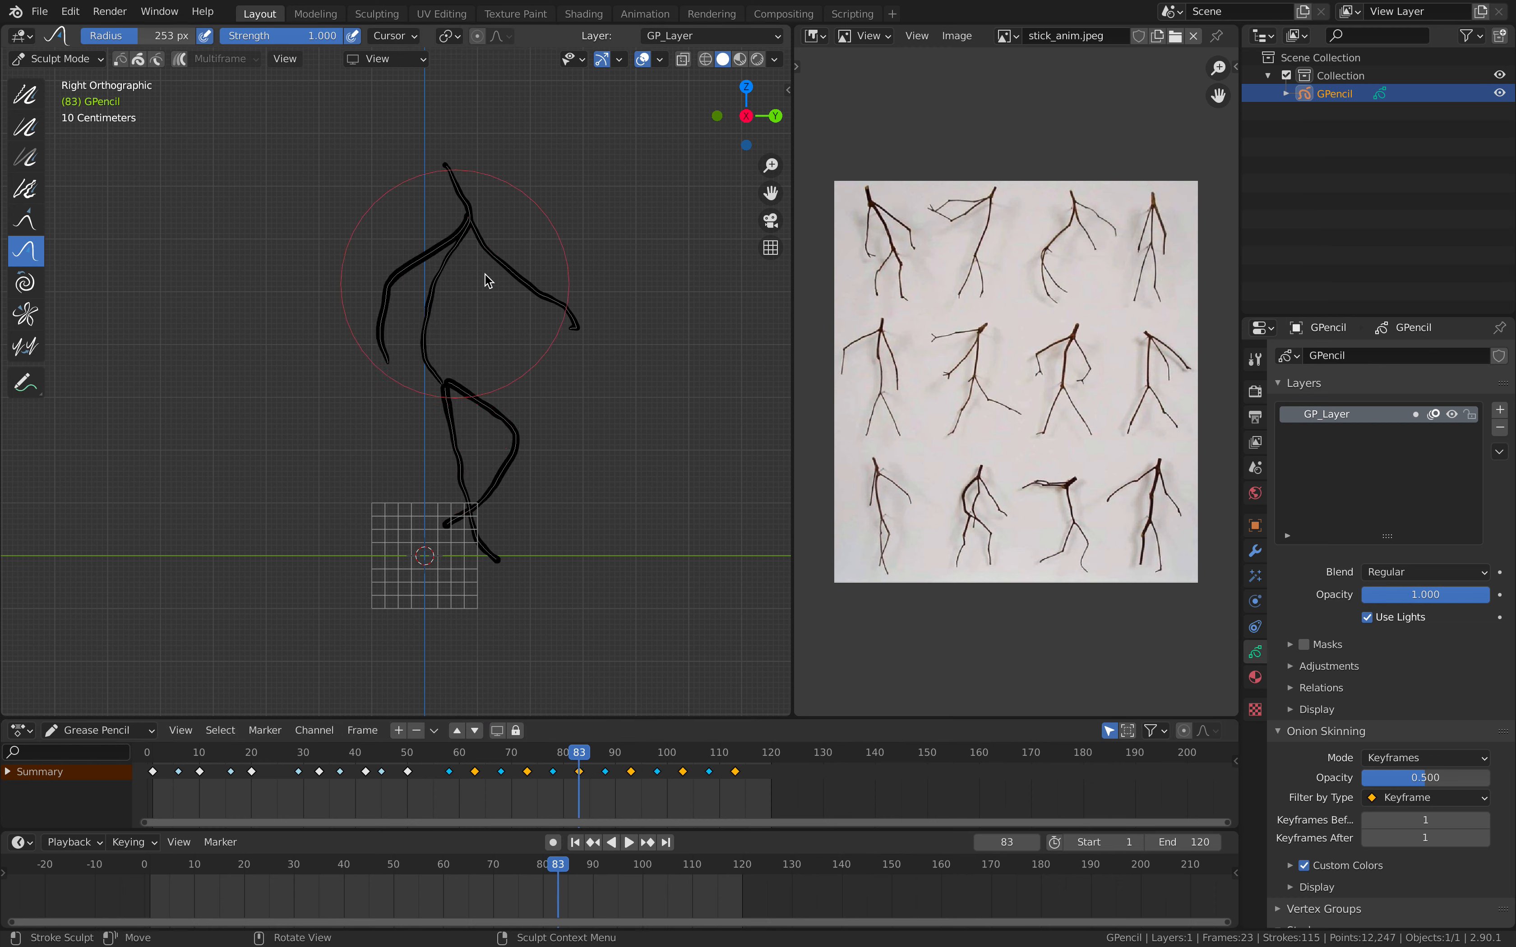
pyautogui.moveTo(605, 756); pyautogui.dragTo(604, 757)
pyautogui.moveTo(448, 432); pyautogui.dragTo(440, 401)
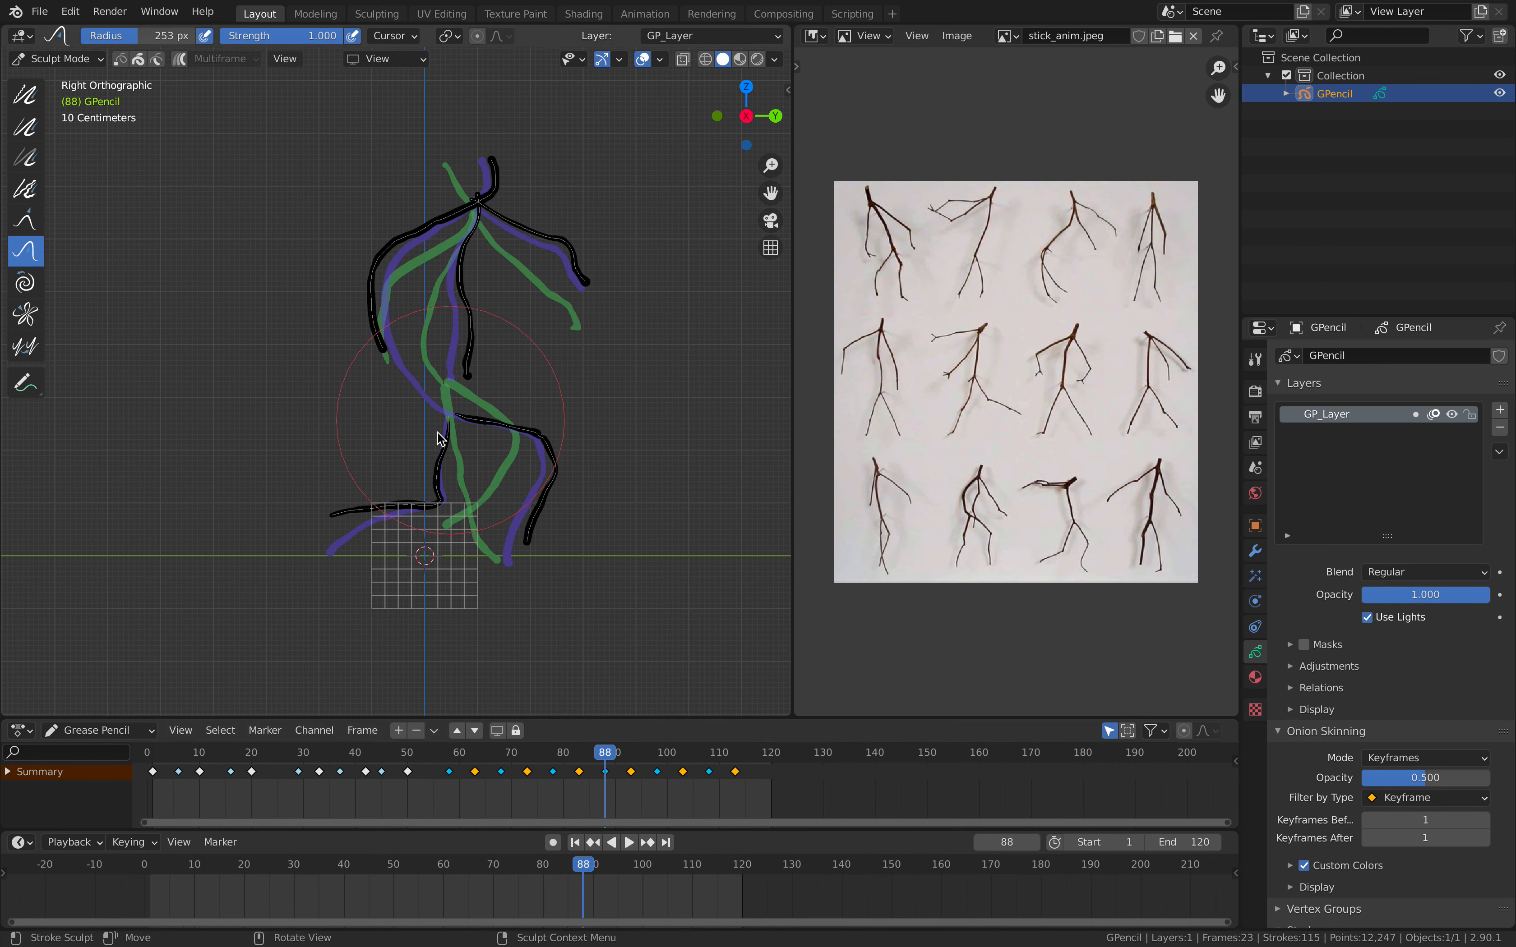
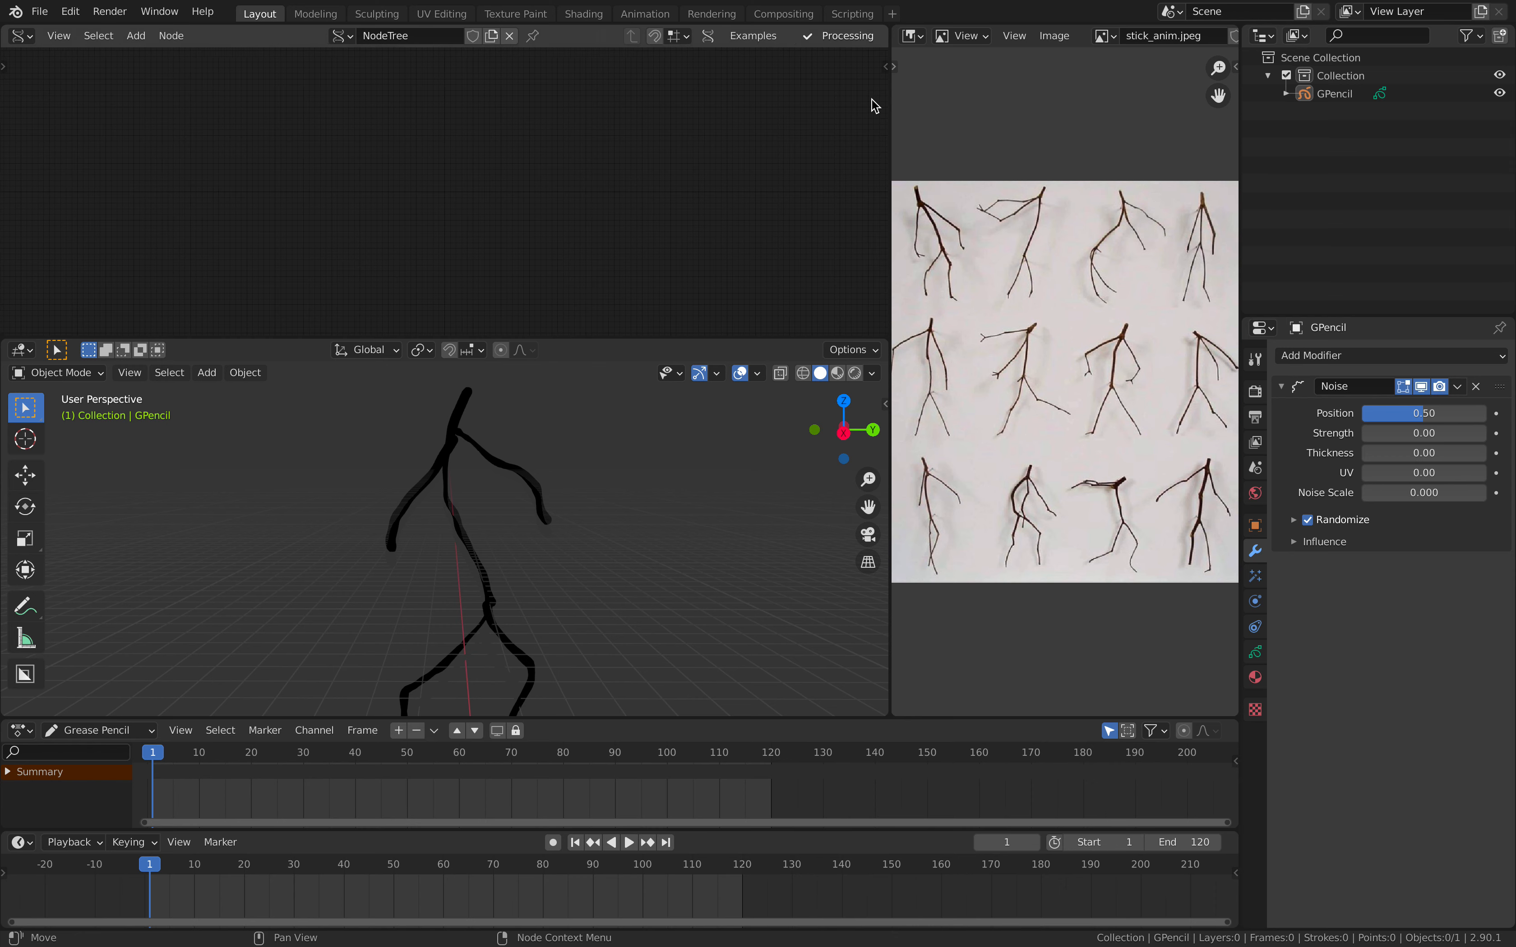
# Insert the Grease Pencil node preset into the node tree and point its object selector at the GPencil object's GP_Layer
pyautogui.hotkey('shift', 'a')
pyautogui.write('gp')
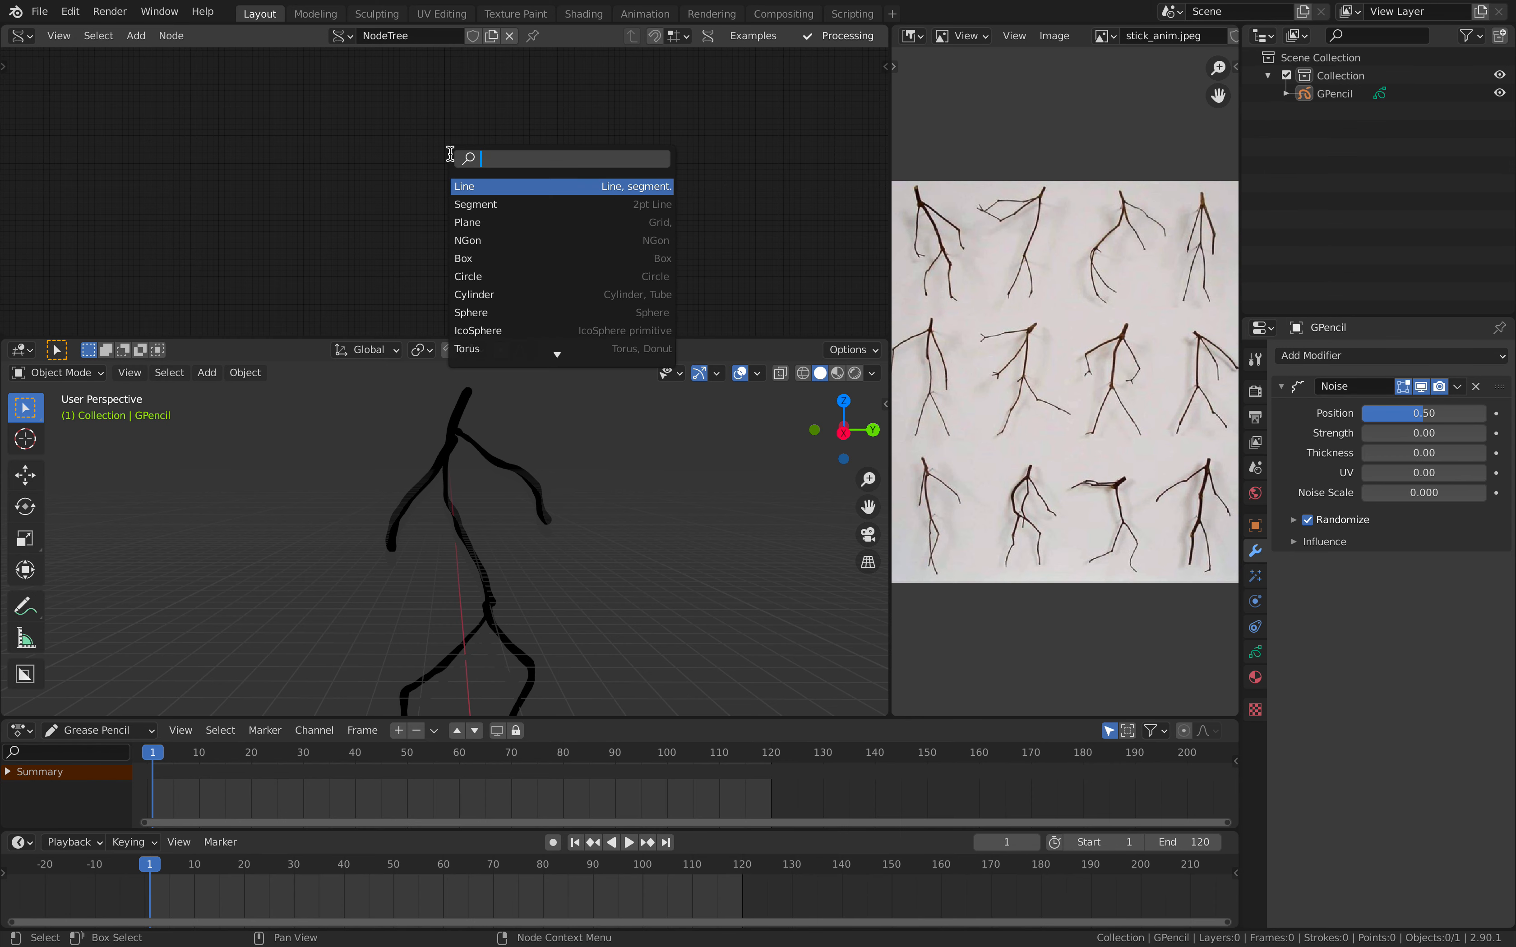
pyautogui.press('Down')
pyautogui.press('Return')
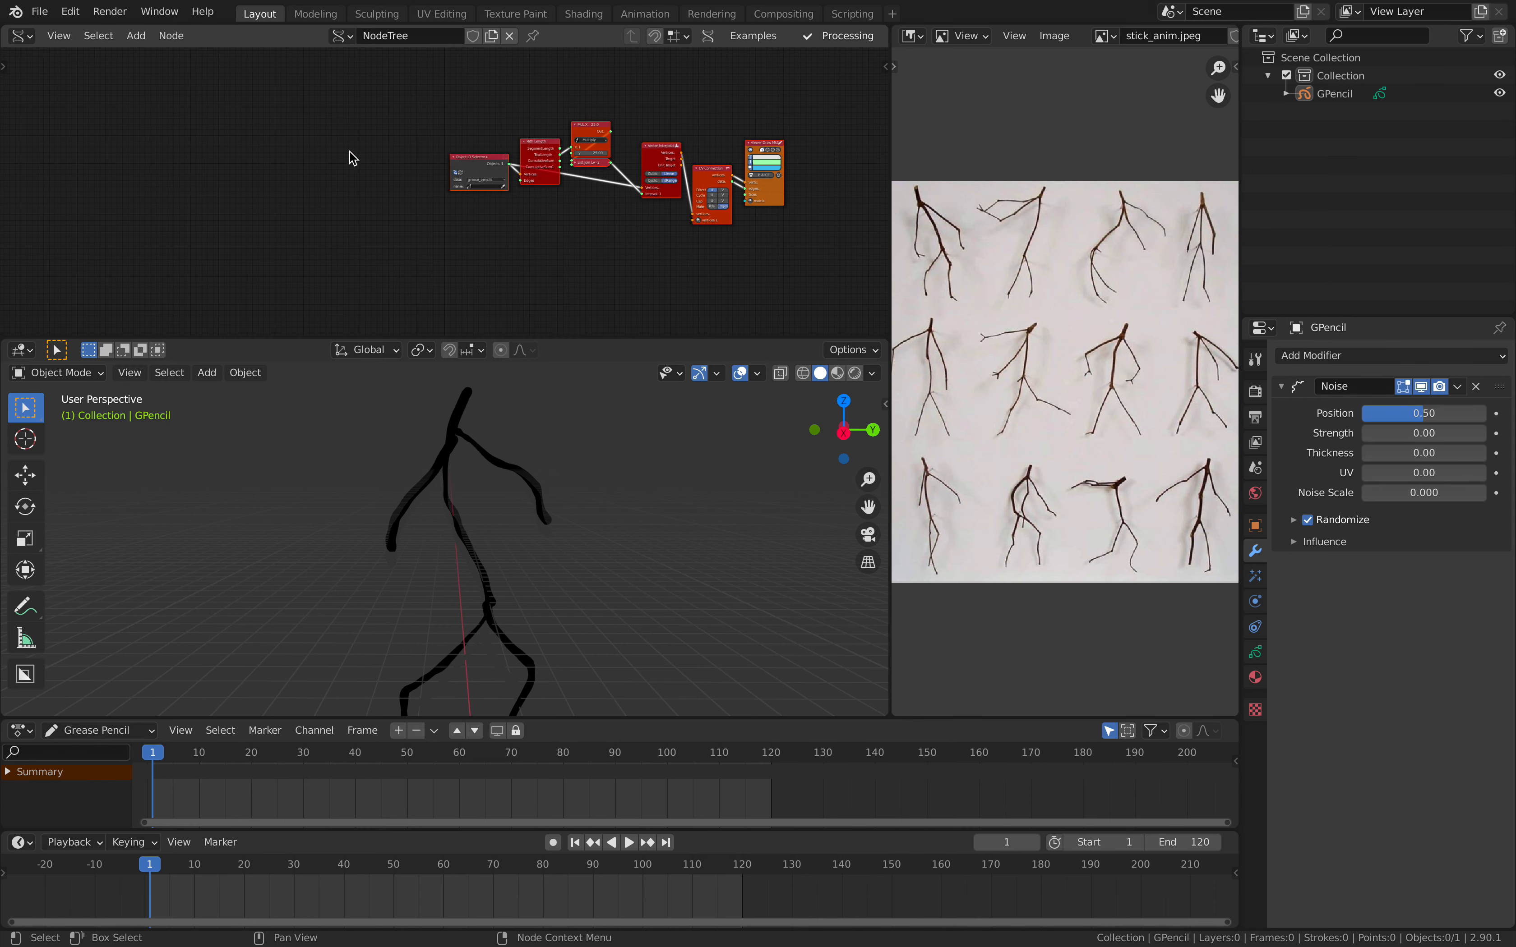
pyautogui.click(156, 231)
pyautogui.click(172, 250)
pyautogui.click(162, 245)
pyautogui.click(163, 263)
# Spread out the preset nodes, moving the Viewer Draw node away from UV Connection, and save the file
pyautogui.moveTo(376, 164); pyautogui.dragTo(263, 164)
pyautogui.moveTo(469, 460); pyautogui.dragTo(492, 448, button='middle')
pyautogui.scroll(-2, 599, 223)
pyautogui.moveTo(865, 201); pyautogui.dragTo(550, 183, button='middle')
pyautogui.scroll(1, 604, 213)
pyautogui.moveTo(589, 200); pyautogui.dragTo(666, 191)
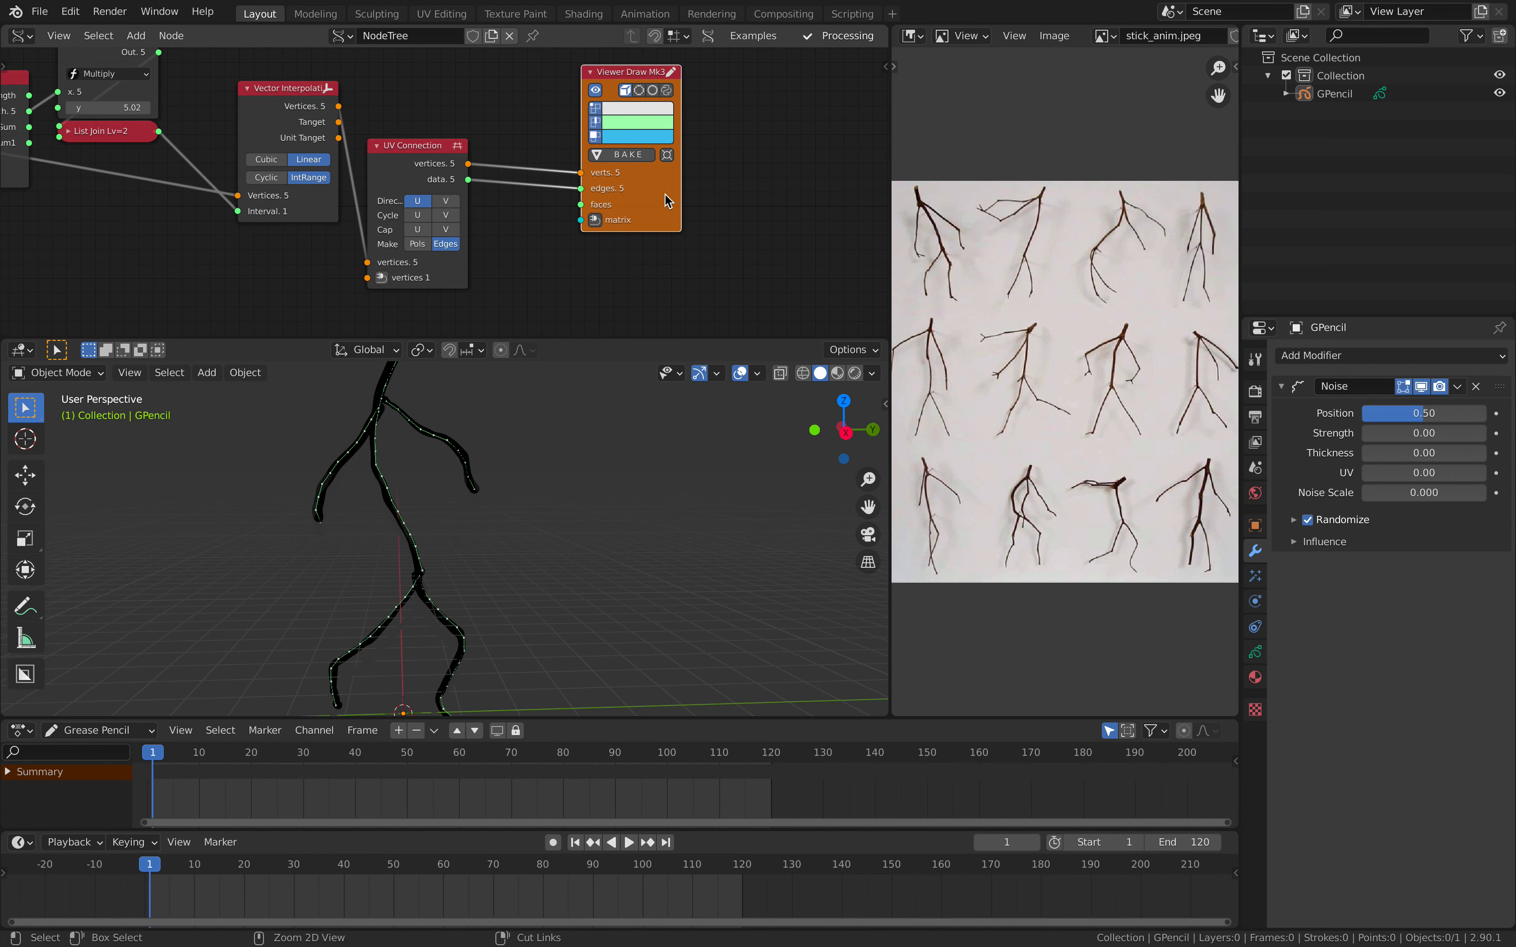
pyautogui.hotkey('ctrl', 's')
# Add a Polyline Viewer node, connect the UV Connection vertices to its vertices input and play the animation
pyautogui.moveTo(783, 166); pyautogui.dragTo(656, 163, button='middle')
pyautogui.hotkey('shift', 'a')
pyautogui.click(656, 163)
pyautogui.write('poly')
pyautogui.press('Return')
pyautogui.click(656, 163)
pyautogui.moveTo(339, 158); pyautogui.dragTo(635, 286)
pyautogui.press('space')
pyautogui.moveTo(289, 752); pyautogui.dragTo(504, 767)
pyautogui.press('space')
# Edit the GPencil object in the right orthographic view and move all the strokes of the frame 68 pose
pyautogui.click(1334, 94)
pyautogui.press('KP_3')
pyautogui.press('Tab')
pyautogui.press('a')
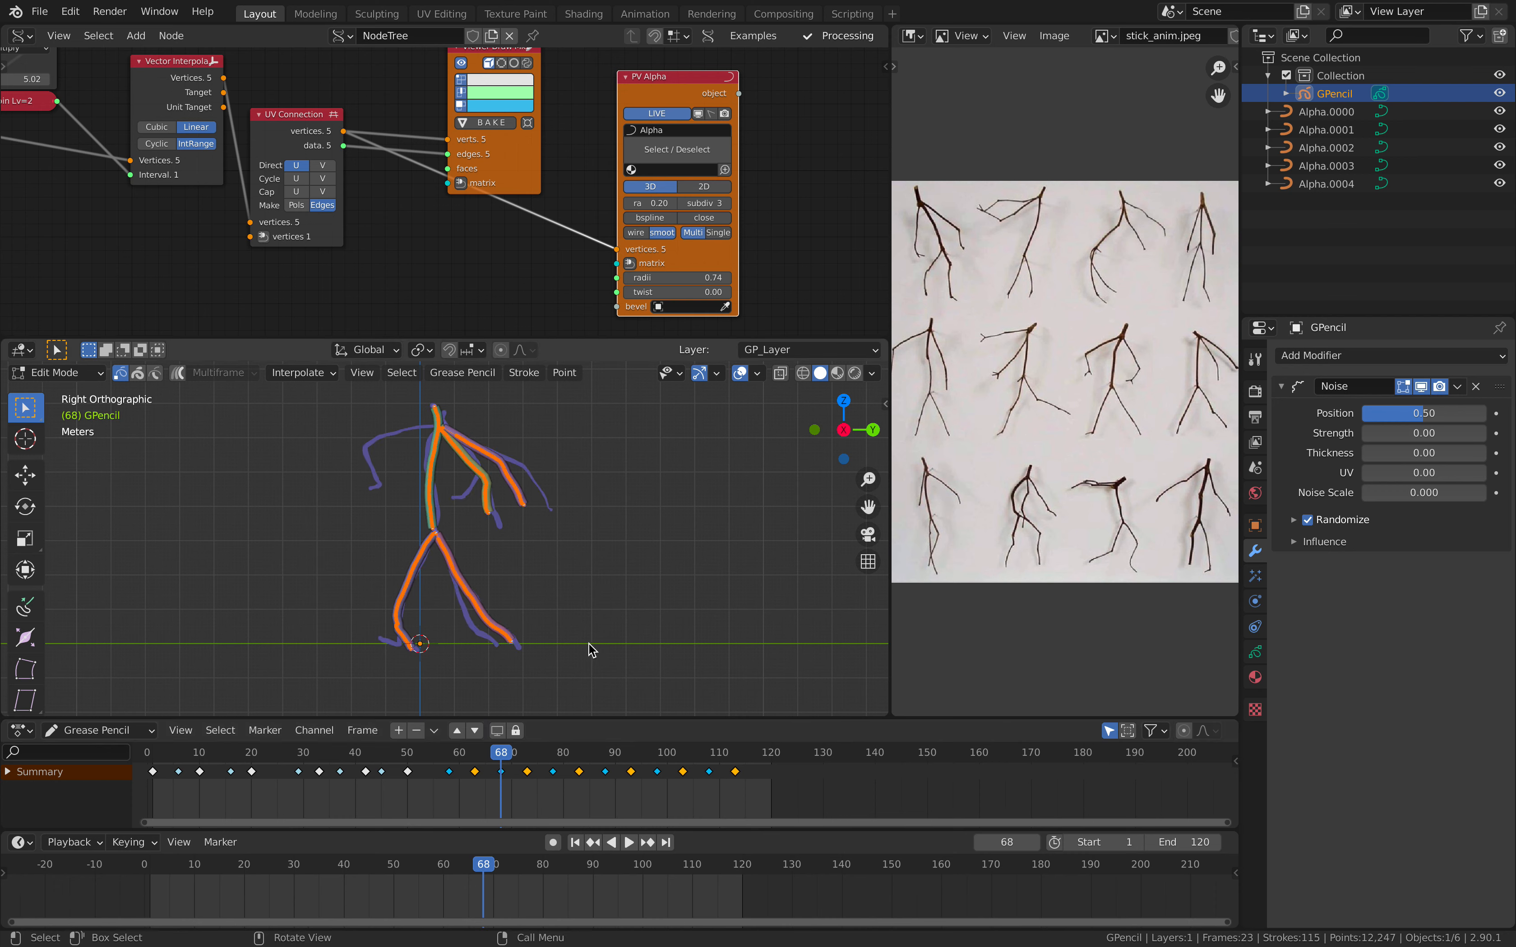
pyautogui.press('g')
pyautogui.click(586, 632)
pyautogui.press('a')
pyautogui.press('g')
# Move all the strokes of the frame 93 pose and play back and scrub the animation to check the result
pyautogui.moveTo(501, 764); pyautogui.dragTo(633, 764)
pyautogui.click(537, 574)
pyautogui.press('a')
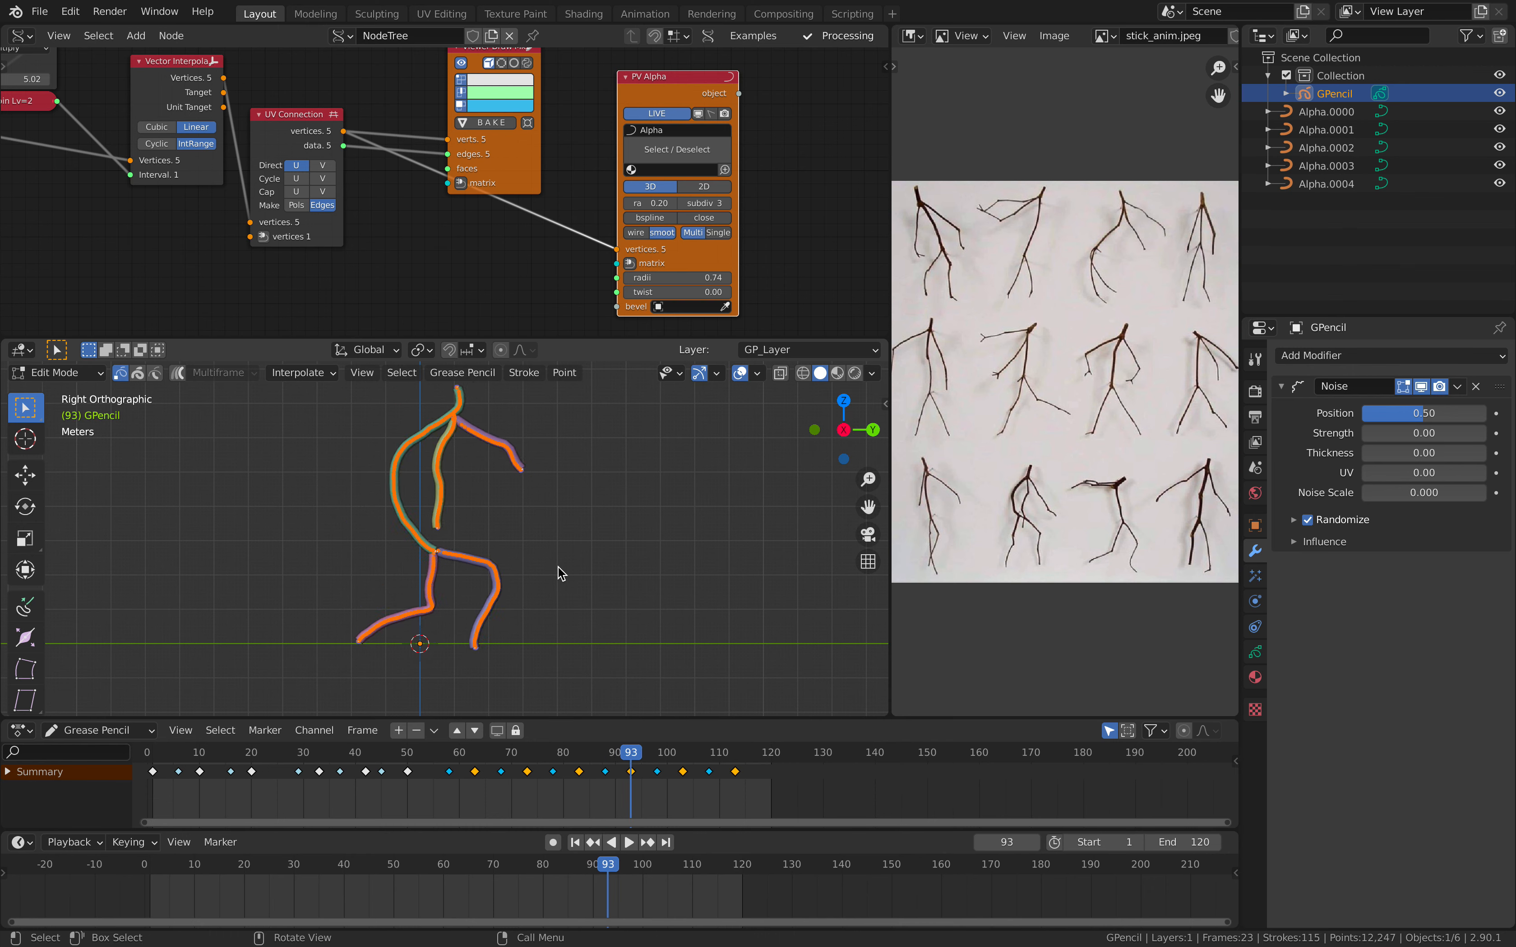
pyautogui.press('g')
pyautogui.click(536, 561)
pyautogui.press('Up')
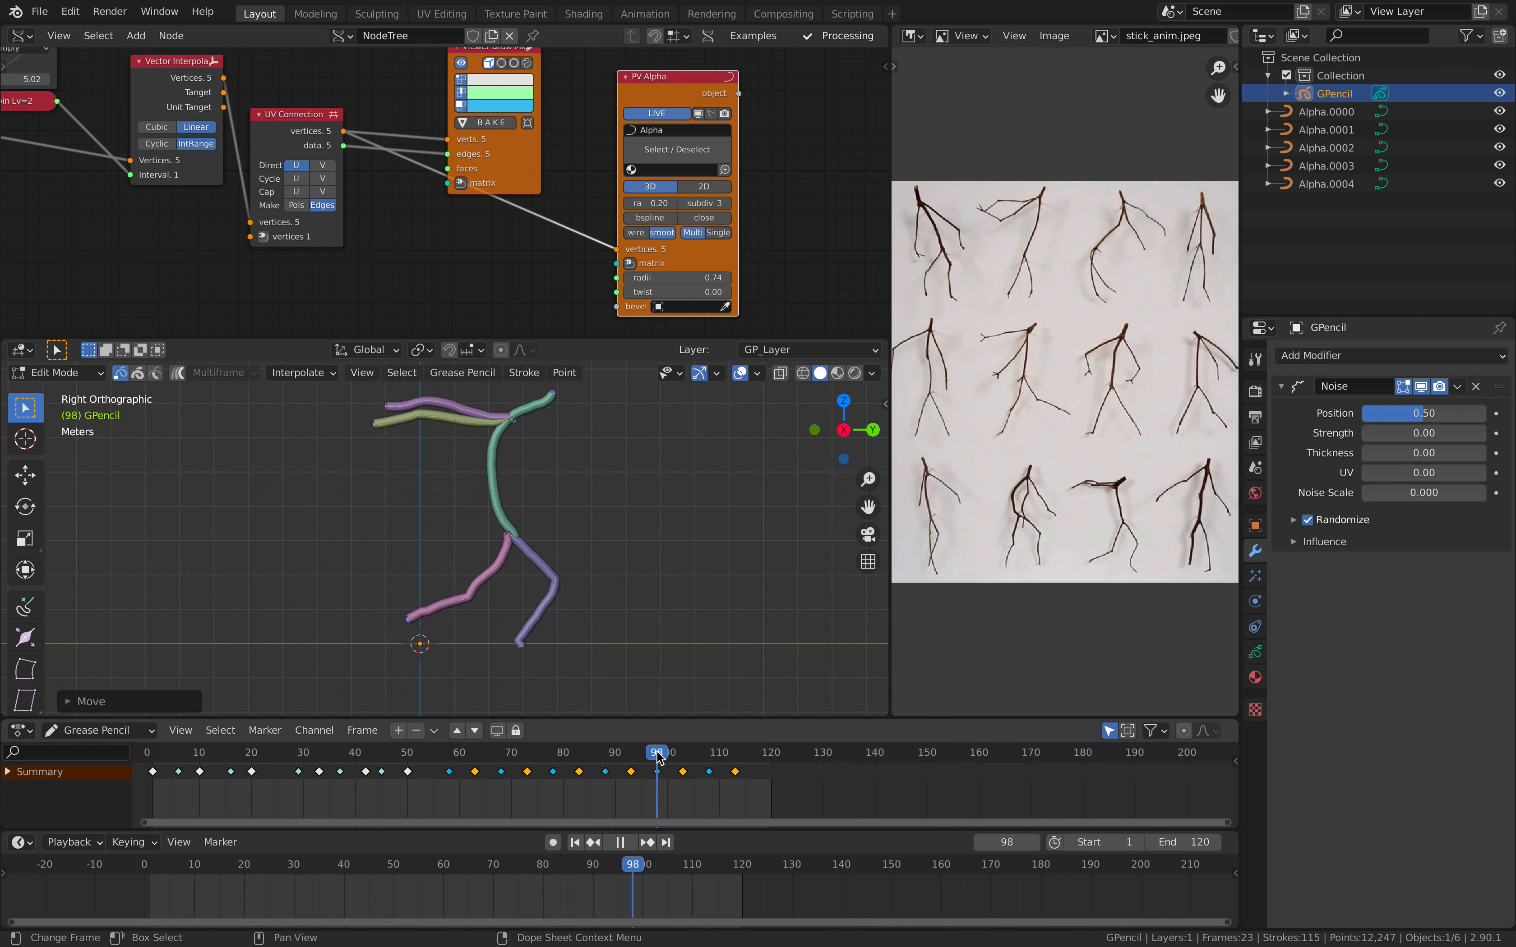
pyautogui.press('space')
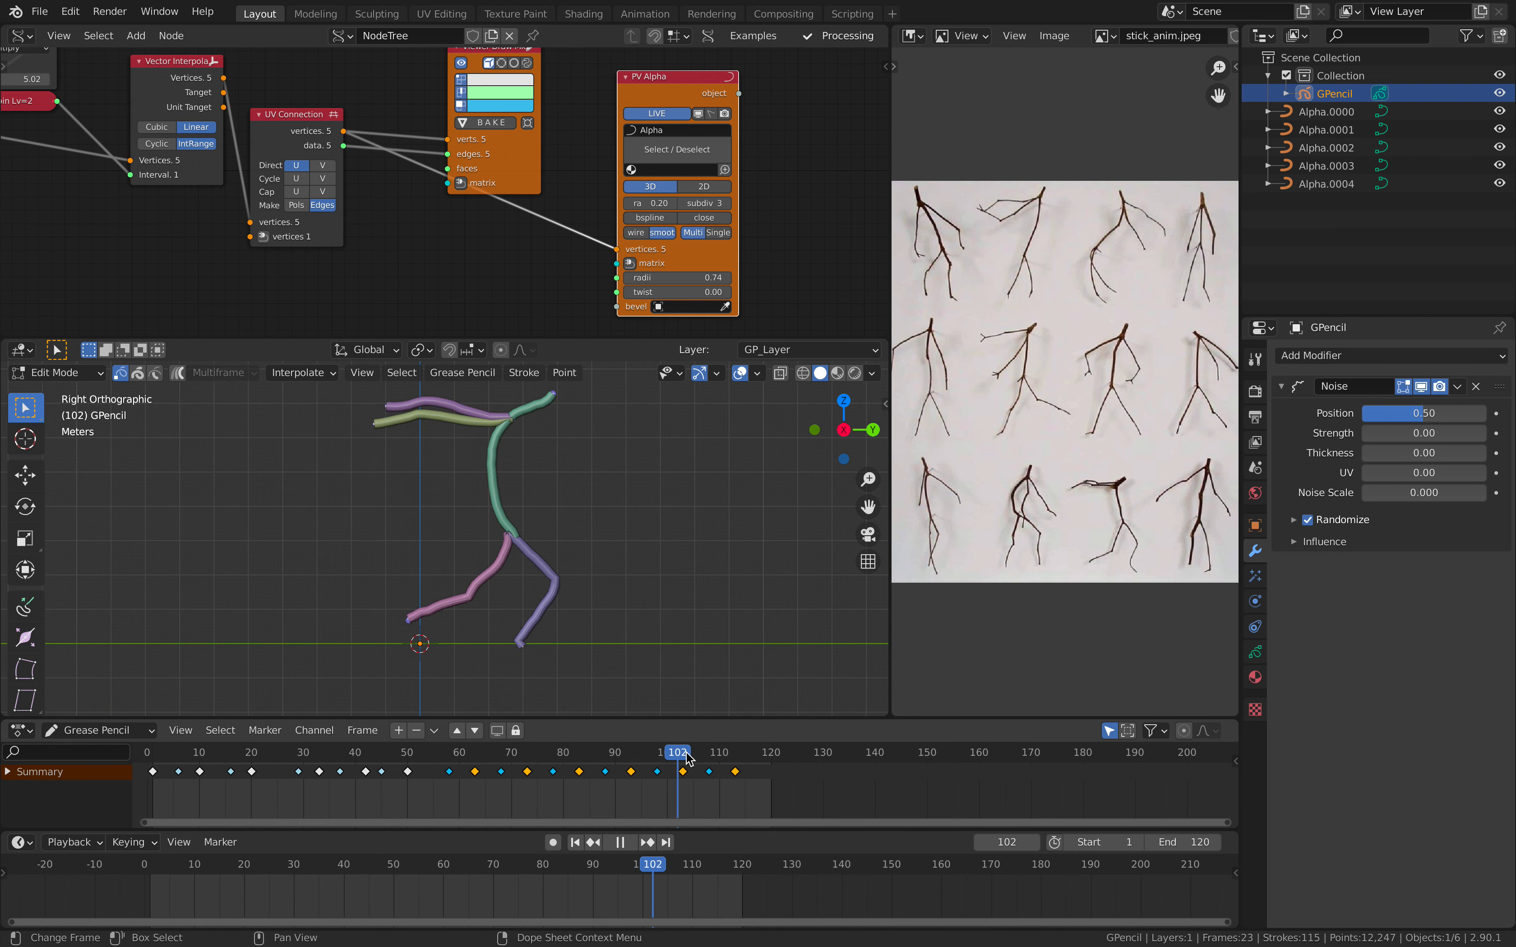
pyautogui.moveTo(663, 758)
pyautogui.mouseDown()
pyautogui.moveTo(542, 755)
pyautogui.moveTo(720, 749)
pyautogui.moveTo(481, 755)
pyautogui.mouseUp()
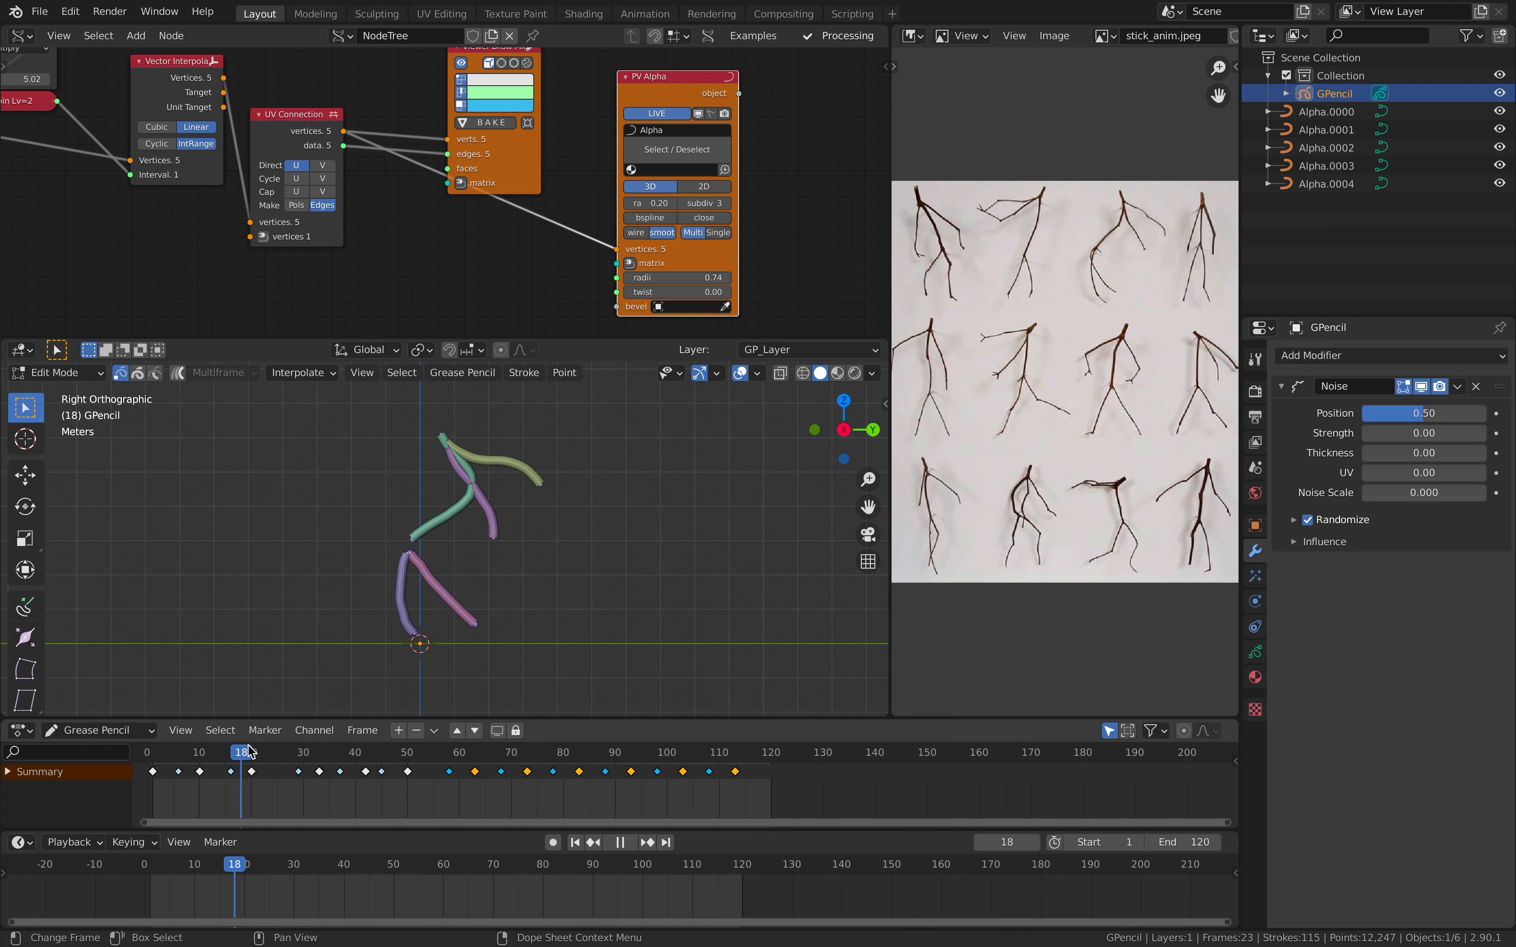
pyautogui.press('space')
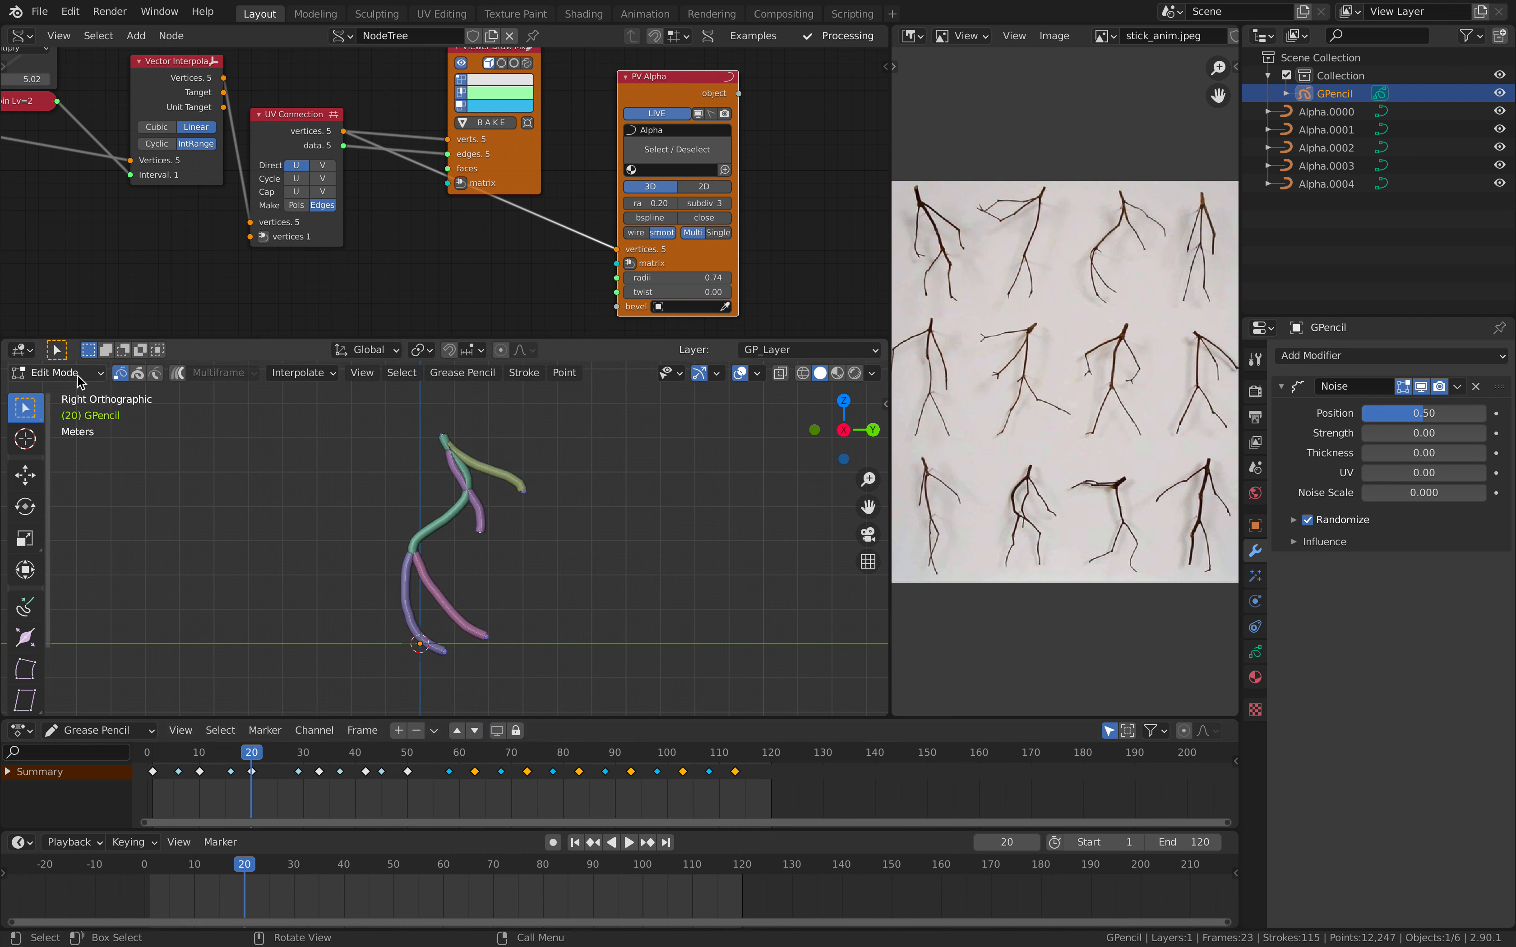
# Sculpt the frame 20 pose in Sculpt Mode, pushing the hips outward and reshaping the torso and arms
pyautogui.click(57, 372)
pyautogui.click(56, 434)
pyautogui.moveTo(472, 459)
pyautogui.mouseDown()
pyautogui.moveTo(459, 446)
pyautogui.moveTo(477, 452)
pyautogui.moveTo(470, 469)
pyautogui.mouseUp()
pyautogui.moveTo(410, 551)
pyautogui.mouseDown()
pyautogui.moveTo(422, 546)
pyautogui.moveTo(401, 538)
pyautogui.mouseUp()
pyautogui.moveTo(439, 467)
pyautogui.mouseDown()
pyautogui.moveTo(452, 464)
pyautogui.moveTo(485, 519)
pyautogui.mouseUp()
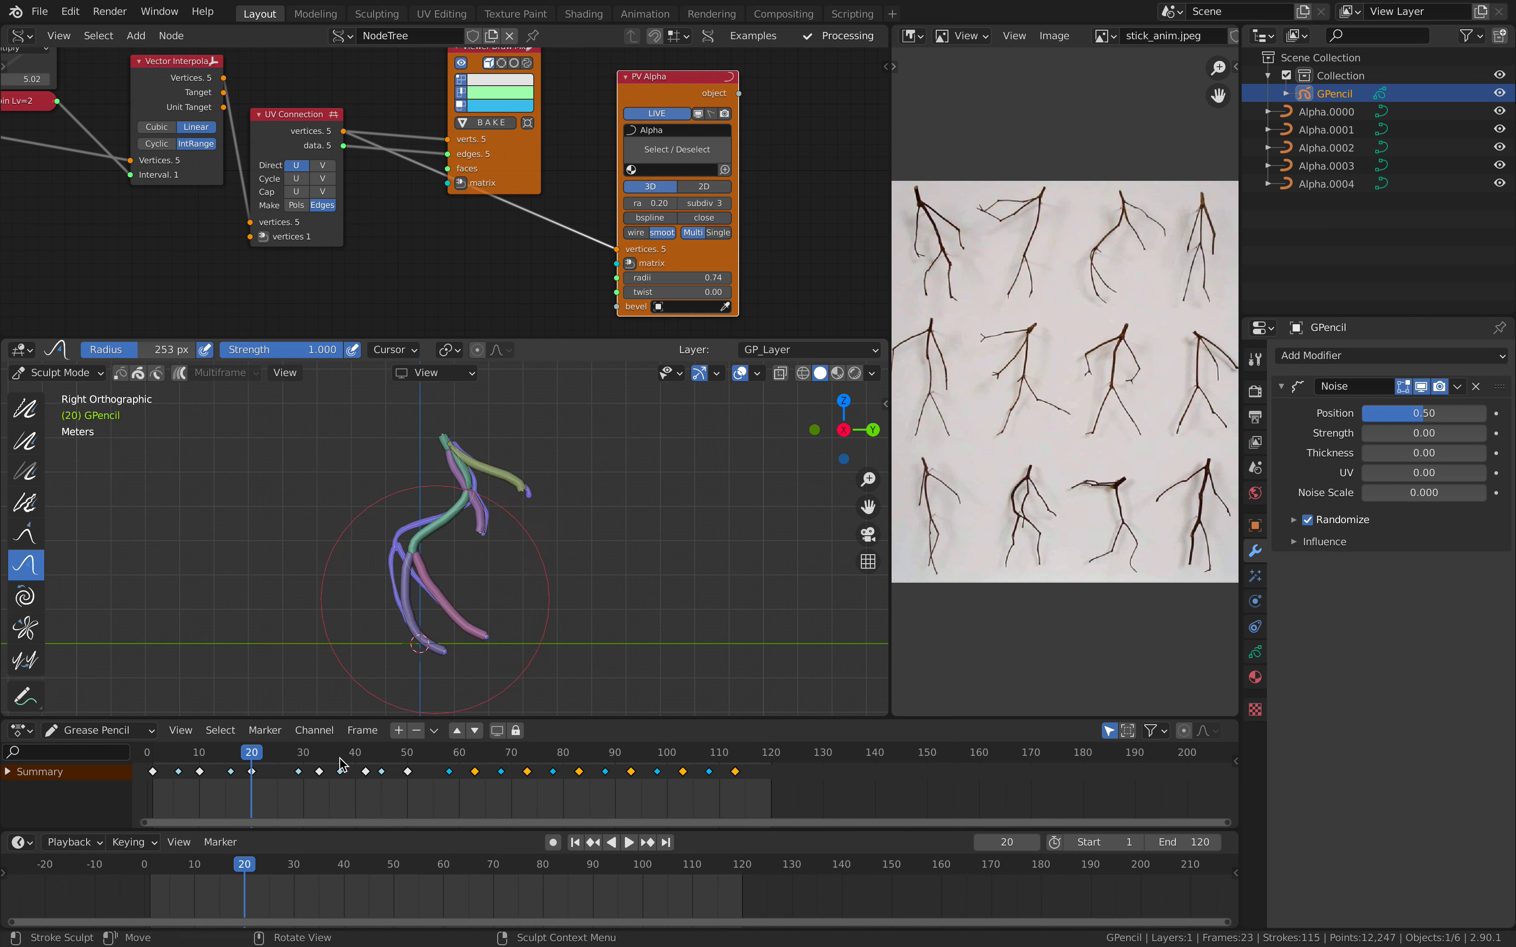
# Interpolate an in-between pose between frame 20 and the next keyframe in Draw mode, review the animation and save the file
pyautogui.moveTo(251, 754); pyautogui.dragTo(265, 754)
pyautogui.click(61, 373)
pyautogui.click(61, 448)
pyautogui.hotkey('ctrl', 'alt', 'e')
pyautogui.moveTo(266, 755)
pyautogui.mouseDown()
pyautogui.moveTo(318, 757)
pyautogui.moveTo(268, 756)
pyautogui.mouseUp()
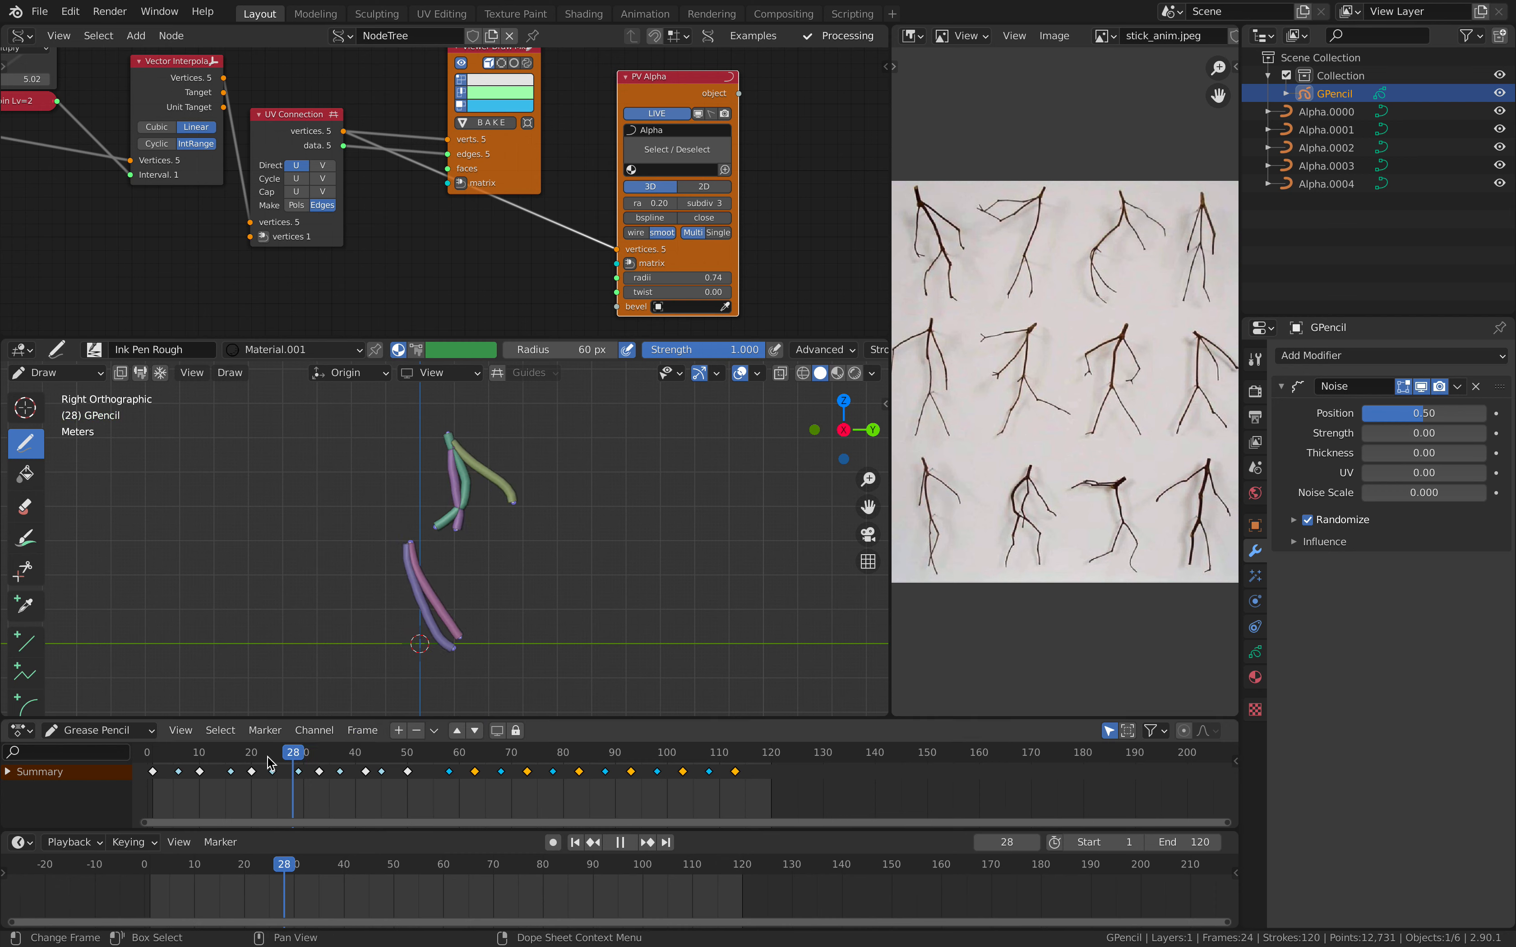
pyautogui.moveTo(481, 744)
pyautogui.mouseDown()
pyautogui.moveTo(774, 752)
pyautogui.moveTo(558, 752)
pyautogui.moveTo(709, 755)
pyautogui.mouseUp()
pyautogui.scroll(-1, 679, 764)
pyautogui.moveTo(646, 771); pyautogui.dragTo(583, 771, button='middle')
pyautogui.hotkey('ctrl', 's')
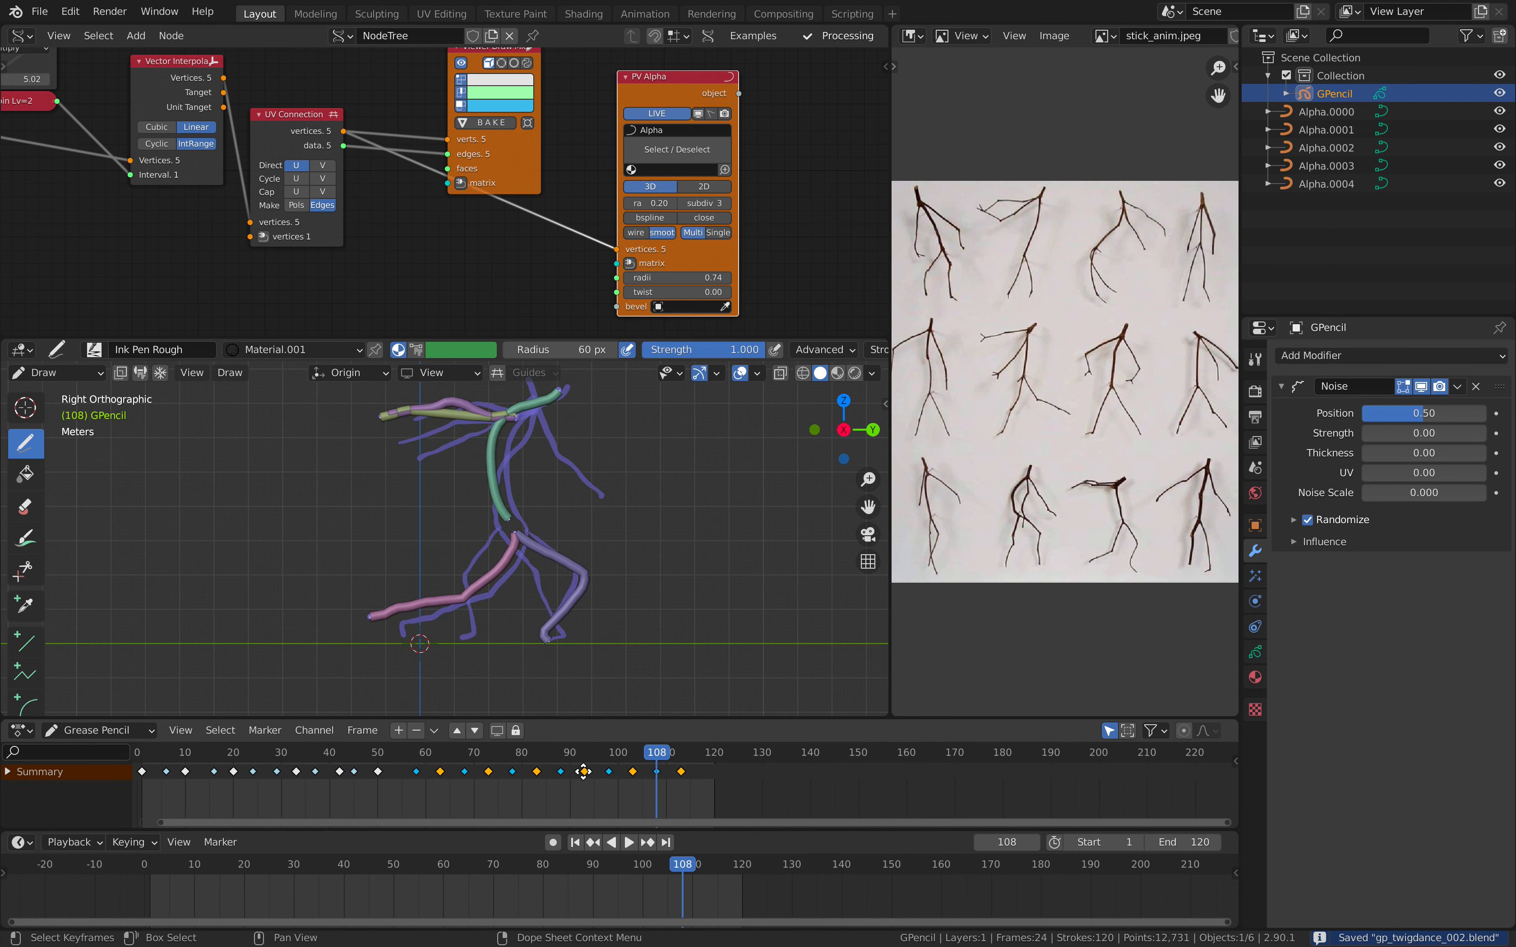
# Return to Object Mode with nothing selected, widen the reference image area and play the animation in perspective view
pyautogui.click(60, 372)
pyautogui.click(74, 393)
pyautogui.click(689, 501)
pyautogui.moveTo(652, 489); pyautogui.dragTo(682, 501, button='middle')
pyautogui.scroll(-4, 657, 192)
pyautogui.moveTo(890, 288); pyautogui.dragTo(837, 289)
pyautogui.moveTo(1019, 364); pyautogui.dragTo(1005, 364, button='middle')
pyautogui.moveTo(669, 471); pyautogui.dragTo(680, 476, button='middle')
pyautogui.press('space')
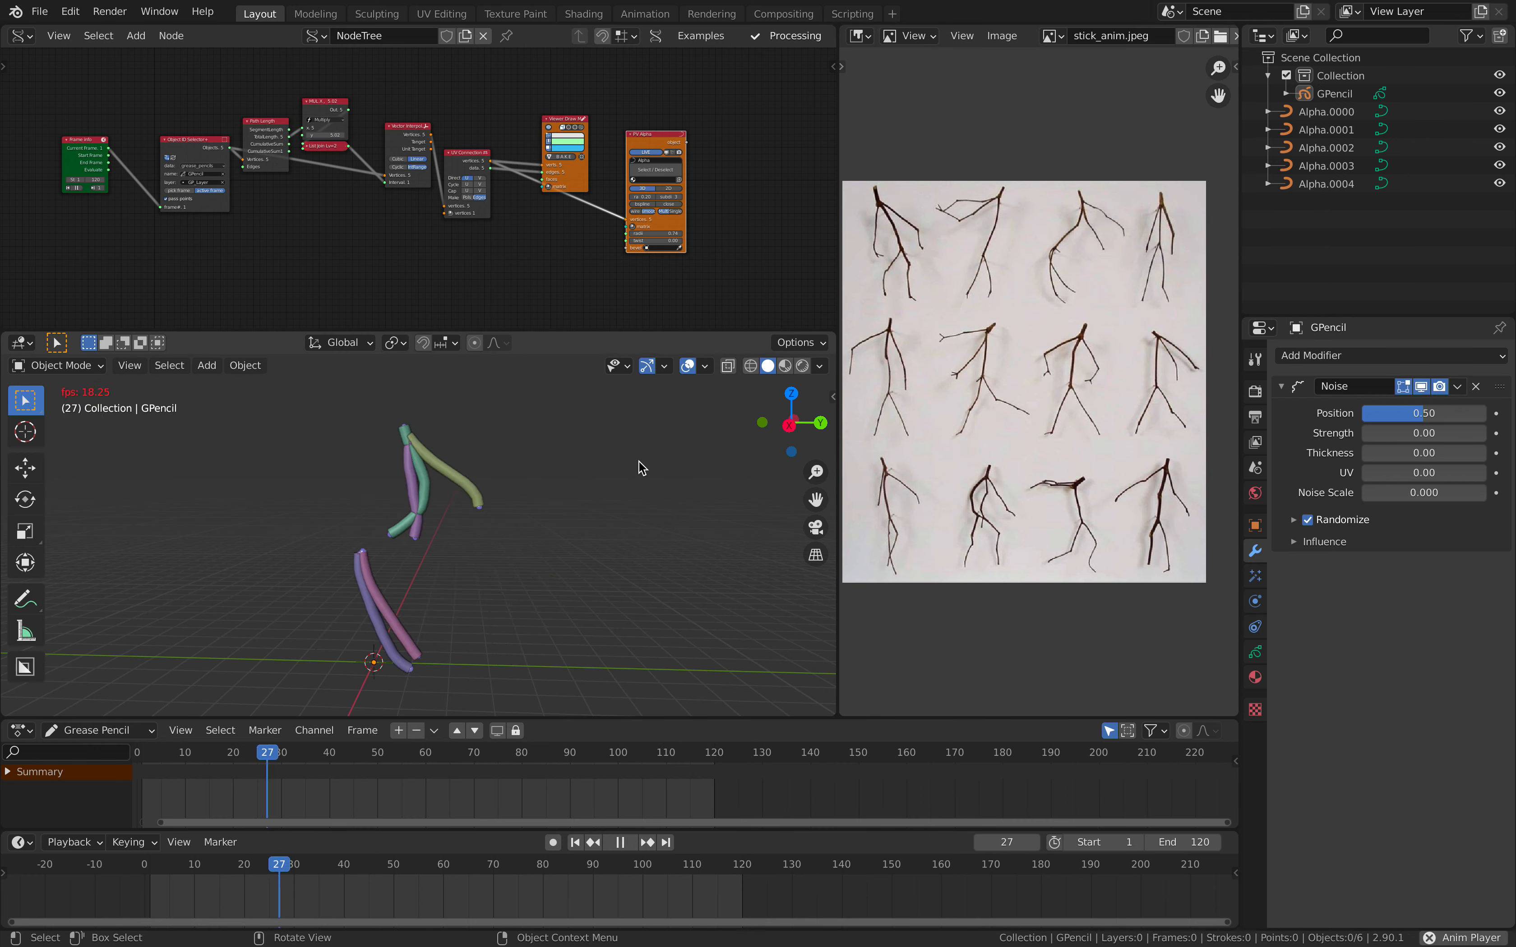
pyautogui.press('space')
pyautogui.scroll(-1, 639, 468)
pyautogui.moveTo(638, 468); pyautogui.dragTo(645, 472, button='middle')
# Give Material.001 a pale green stroke base color with Self Overlap enabled, and display the viewport in Material Preview
pyautogui.click(1254, 677)
pyautogui.click(1435, 361)
pyautogui.click(1434, 362)
pyautogui.click(1435, 363)
pyautogui.click(1435, 363)
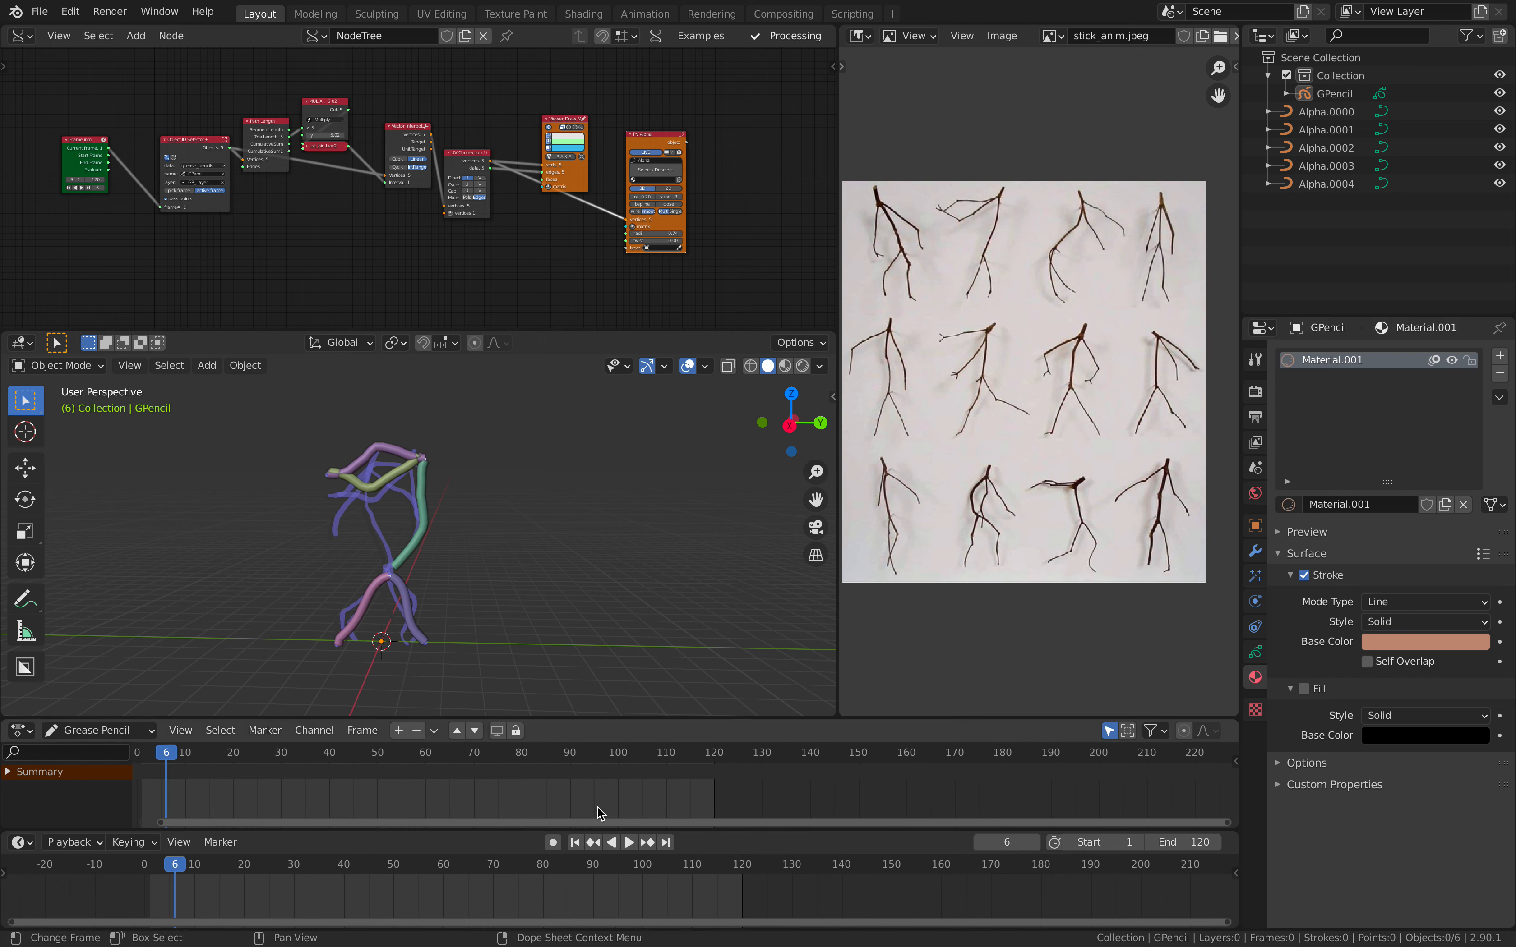
pyautogui.moveTo(437, 751)
pyautogui.mouseDown()
pyautogui.moveTo(502, 750)
pyautogui.moveTo(441, 752)
pyautogui.moveTo(474, 752)
pyautogui.mouseUp()
pyautogui.click(1401, 642)
pyautogui.click(1367, 662)
pyautogui.click(785, 366)
pyautogui.scroll(1, 418, 539)
# Rearrange the node tree so that the Polyline Viewer node sits directly below the Viewer Draw node
pyautogui.scroll(6, 549, 196)
pyautogui.moveTo(594, 174); pyautogui.dragTo(603, 159)
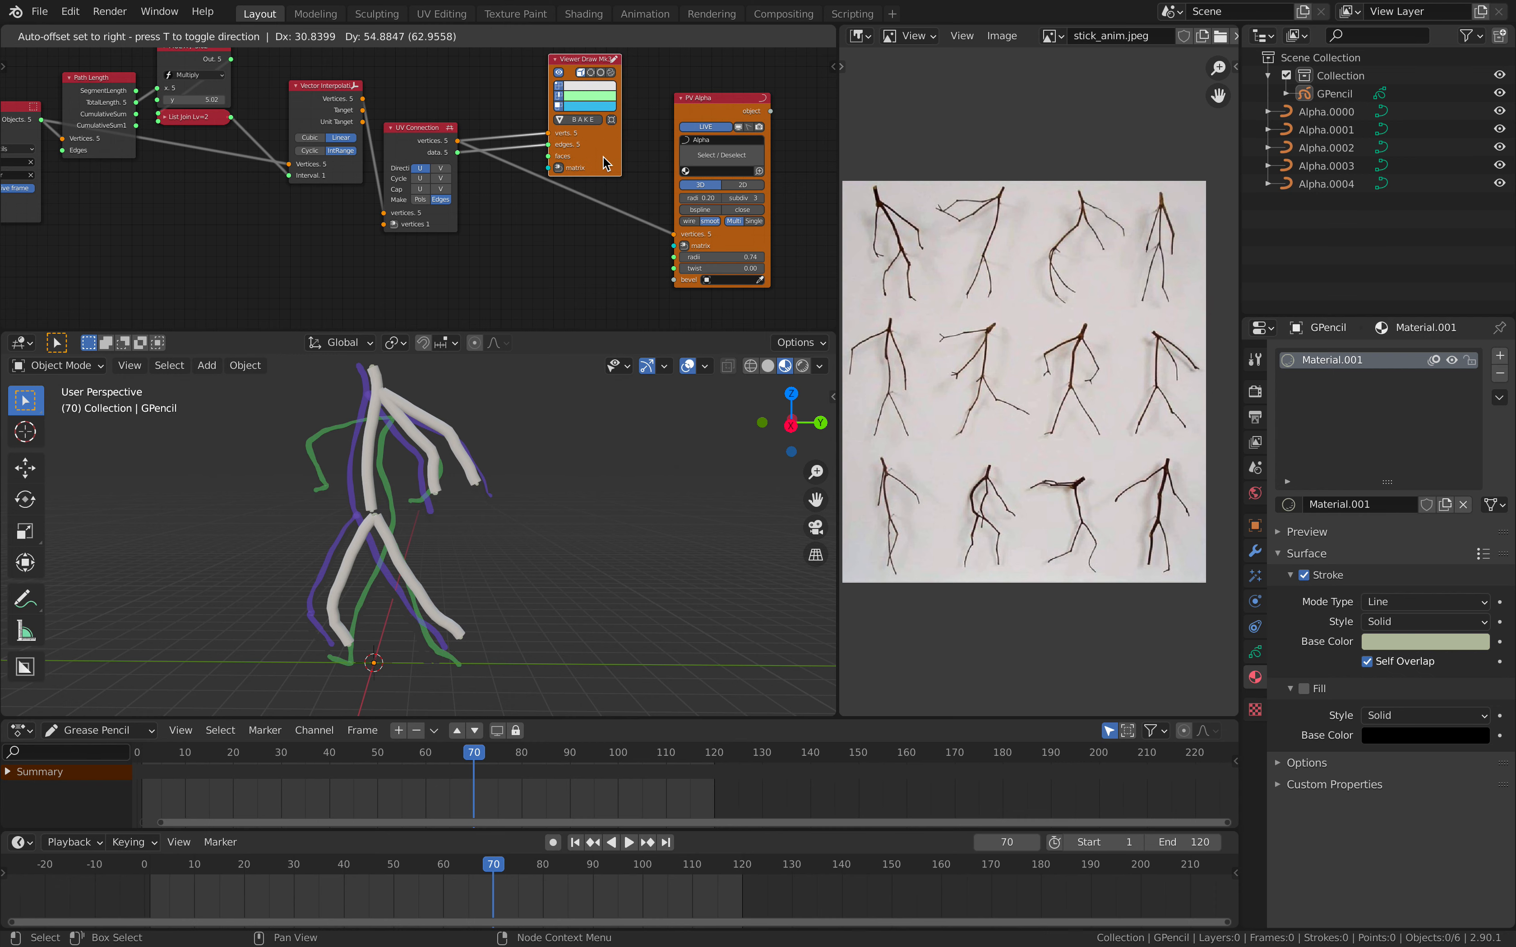
pyautogui.moveTo(708, 107); pyautogui.dragTo(582, 182)
pyautogui.click(582, 182)
pyautogui.scroll(-3, 582, 183)
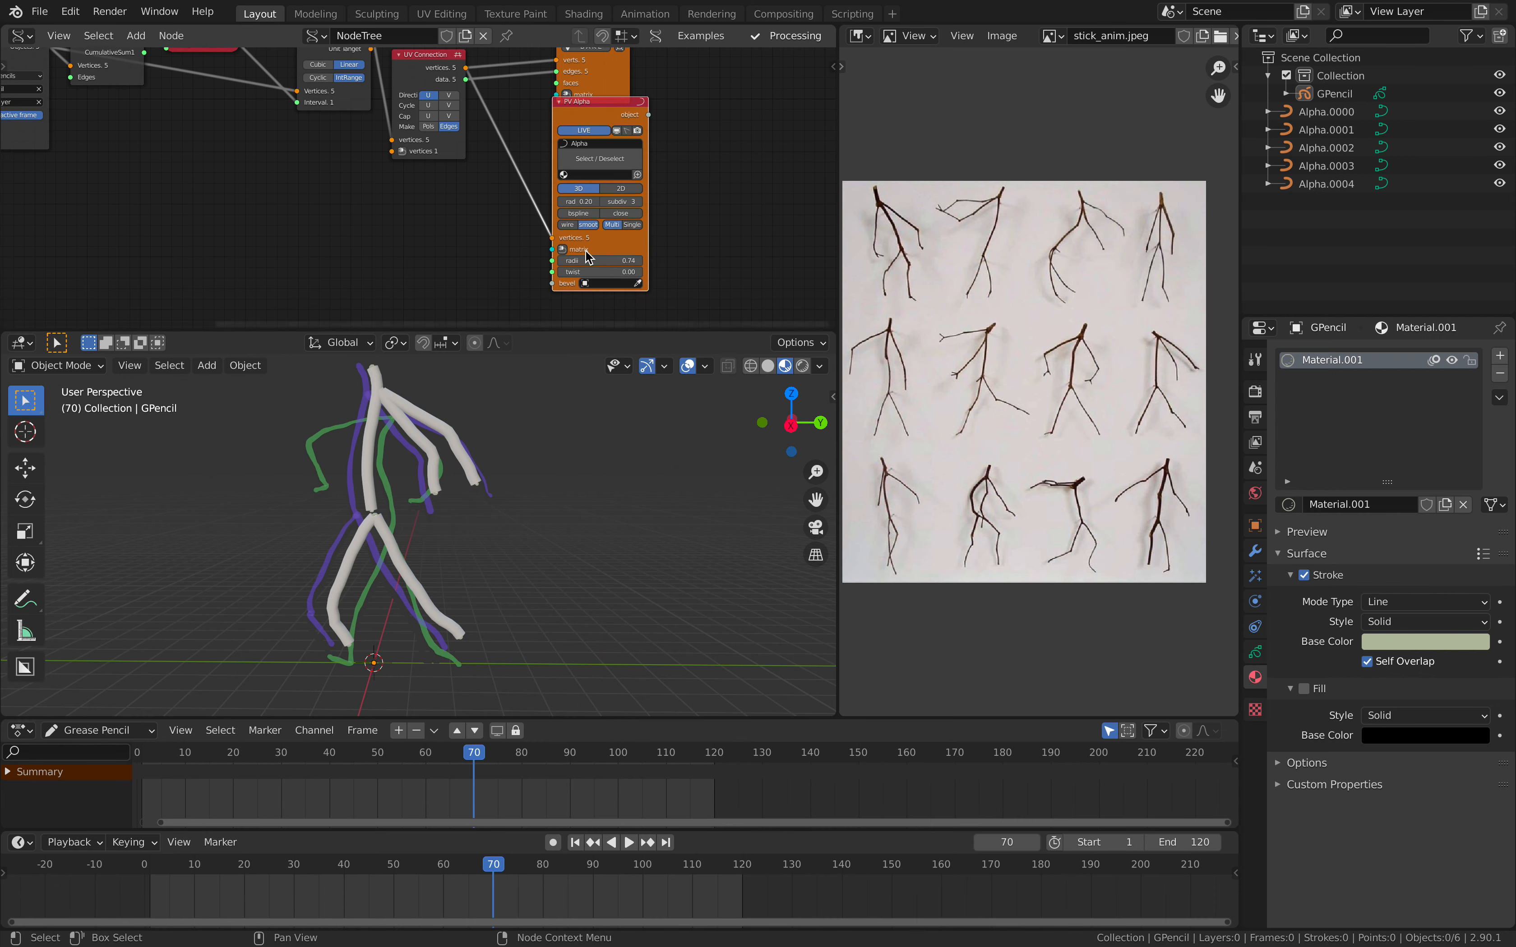
# Feed a Matrix In node into the Polyline Viewer's matrix input to offset the tube figure beside the drawn figure
pyautogui.click(567, 249)
pyautogui.click(457, 196)
pyautogui.moveTo(492, 197); pyautogui.dragTo(674, 207)
pyautogui.keyDown('shift'); pyautogui.moveTo(672, 474); pyautogui.dragTo(562, 495, button='middle'); pyautogui.keyUp('shift')
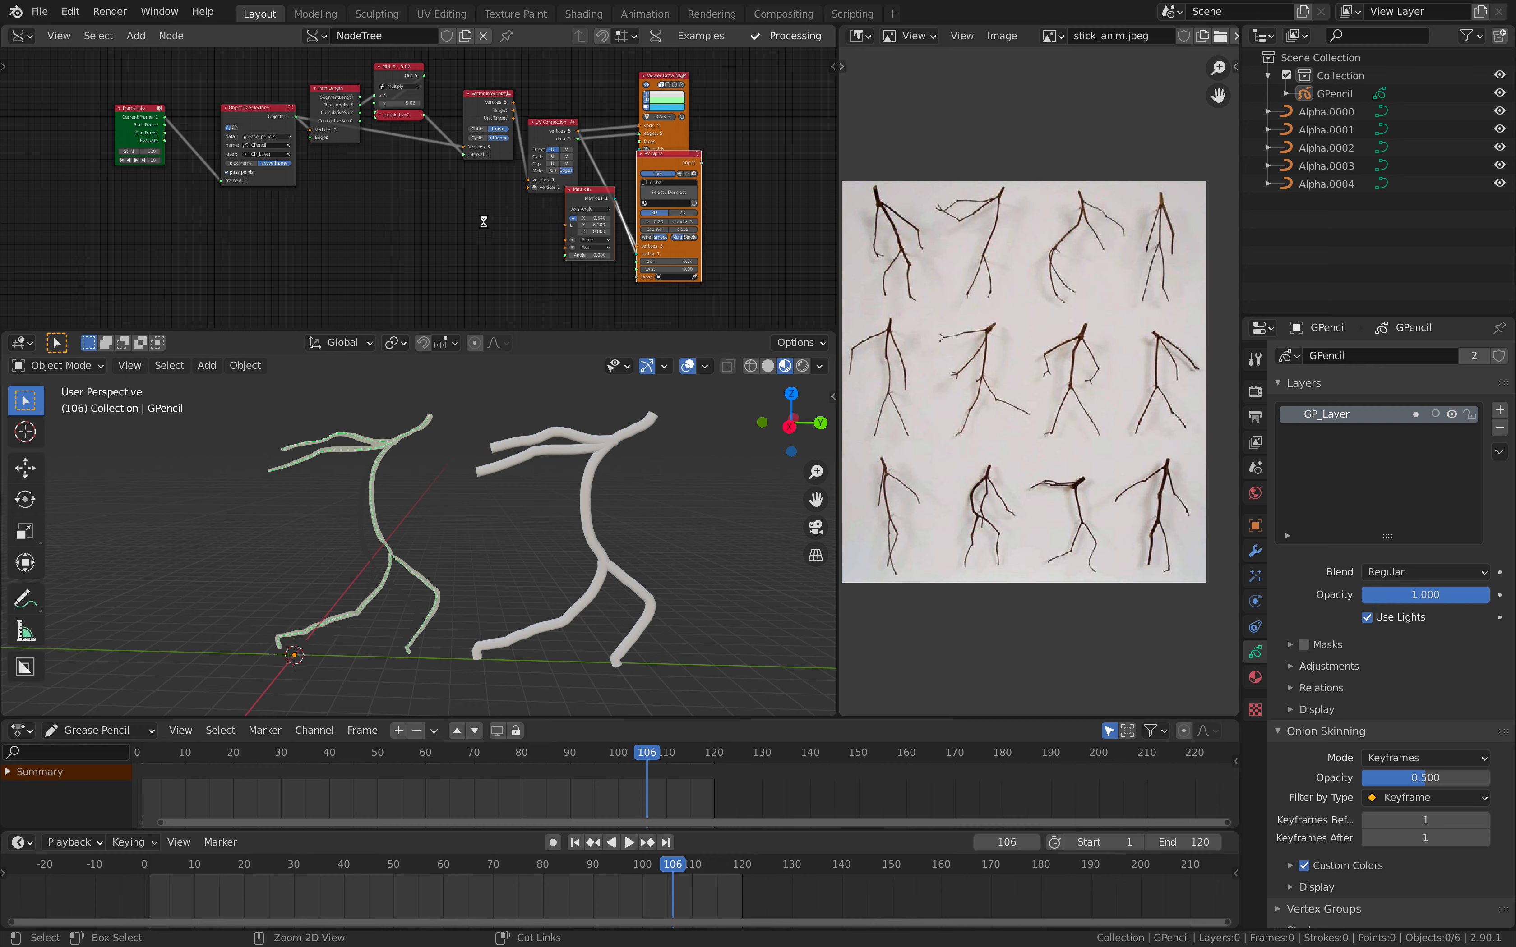
# Save the file and enlarge the 3D viewport by shrinking the node editor above it
pyautogui.hotkey('ctrl', 's')
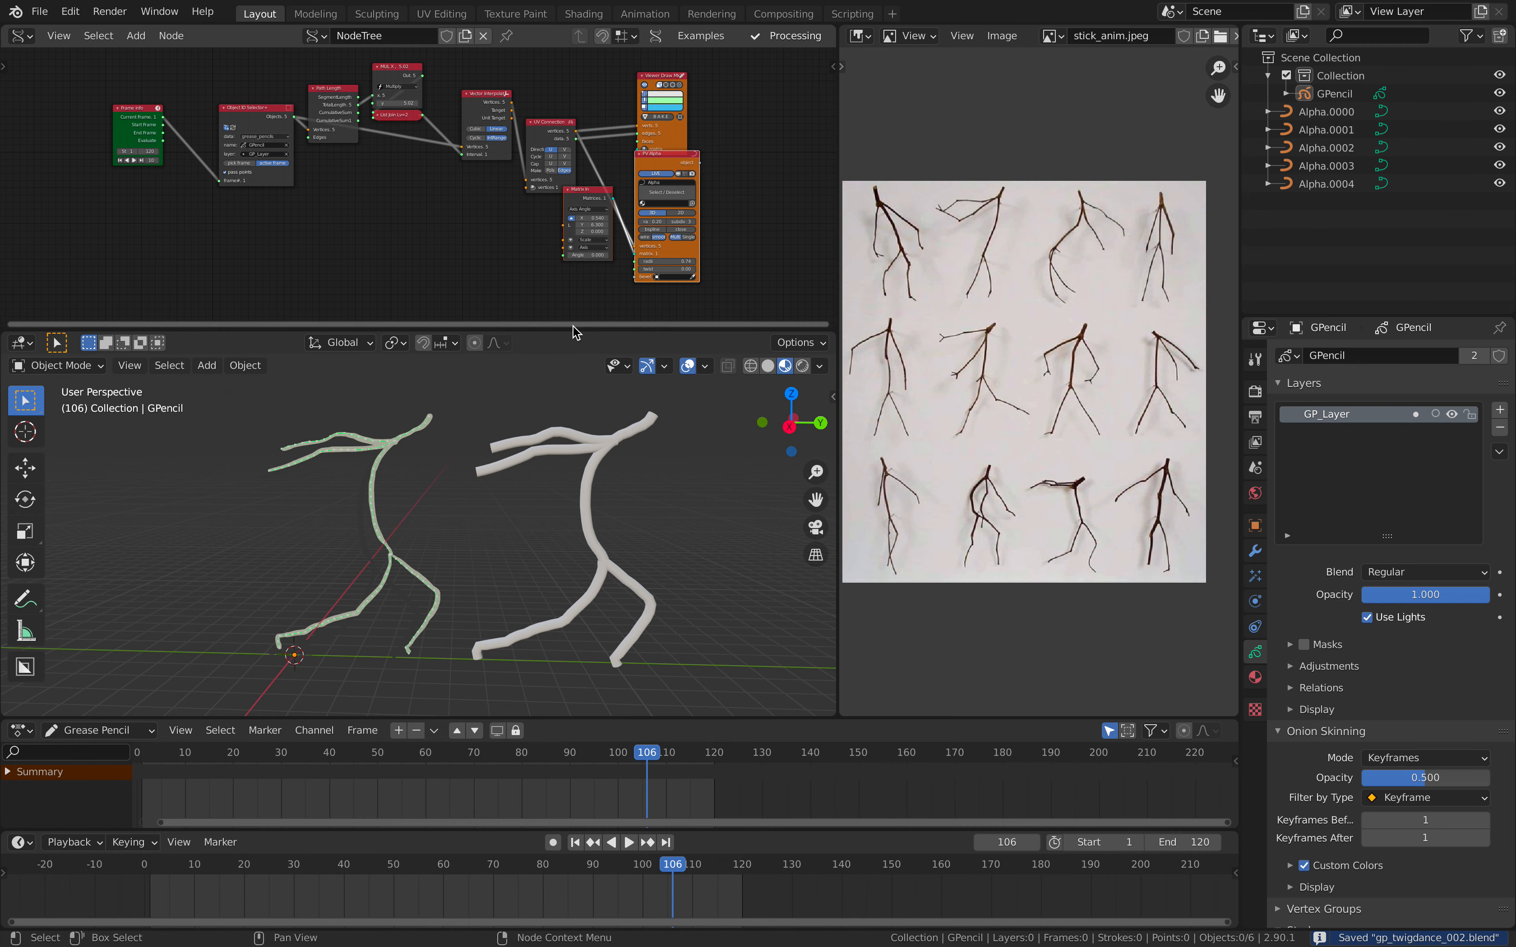
pyautogui.moveTo(573, 329); pyautogui.dragTo(573, 192)
pyautogui.keyDown('shift'); pyautogui.moveTo(573, 326); pyautogui.dragTo(545, 324, button='middle'); pyautogui.keyUp('shift')
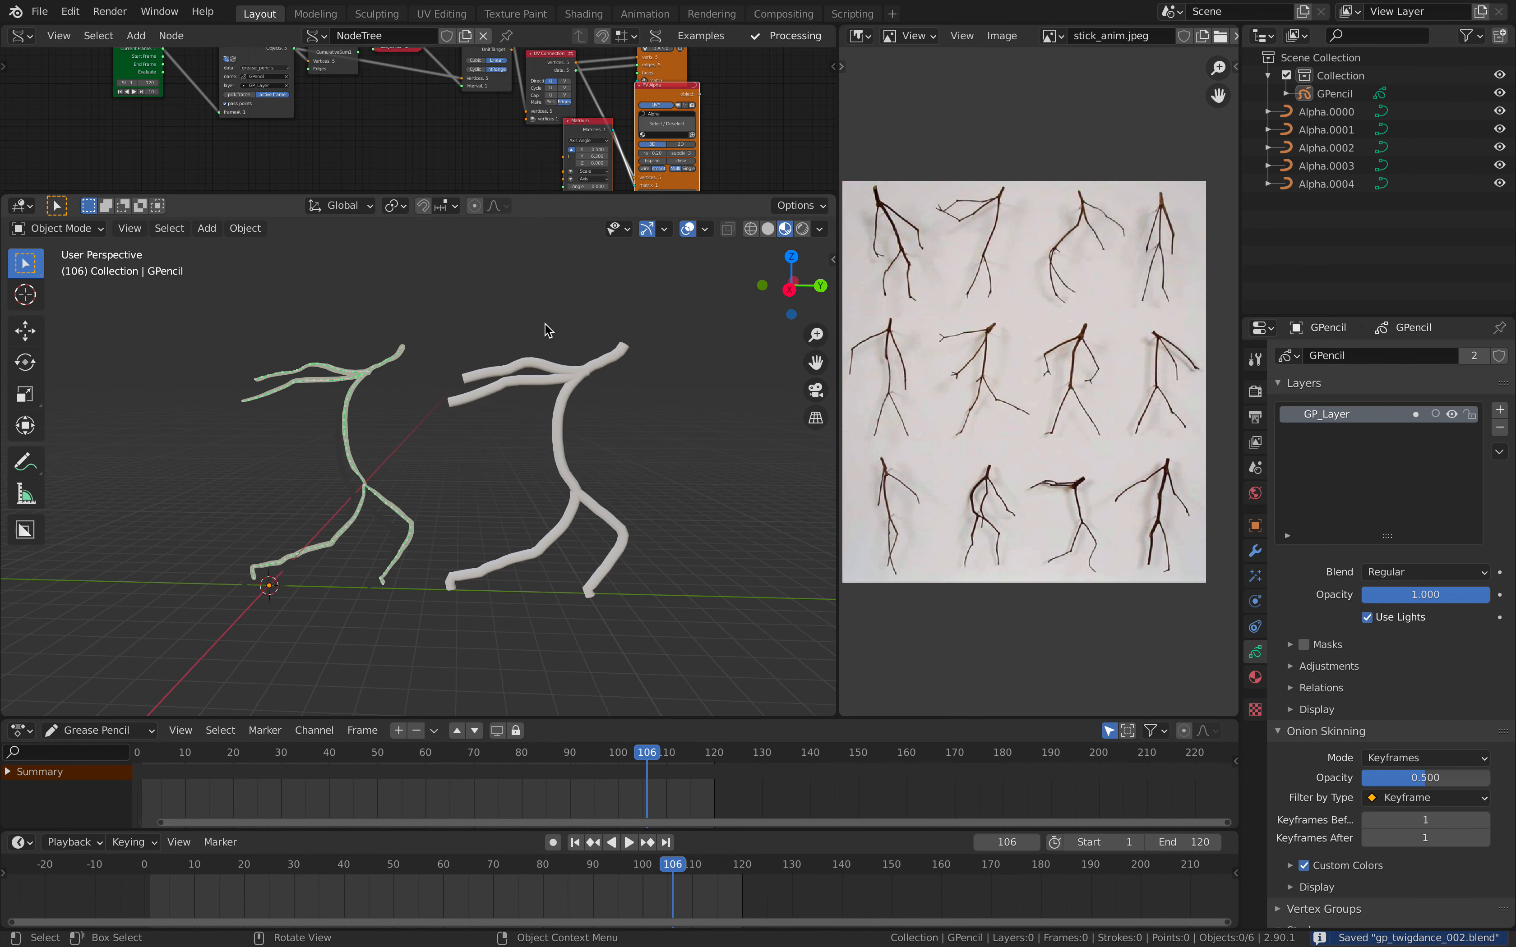